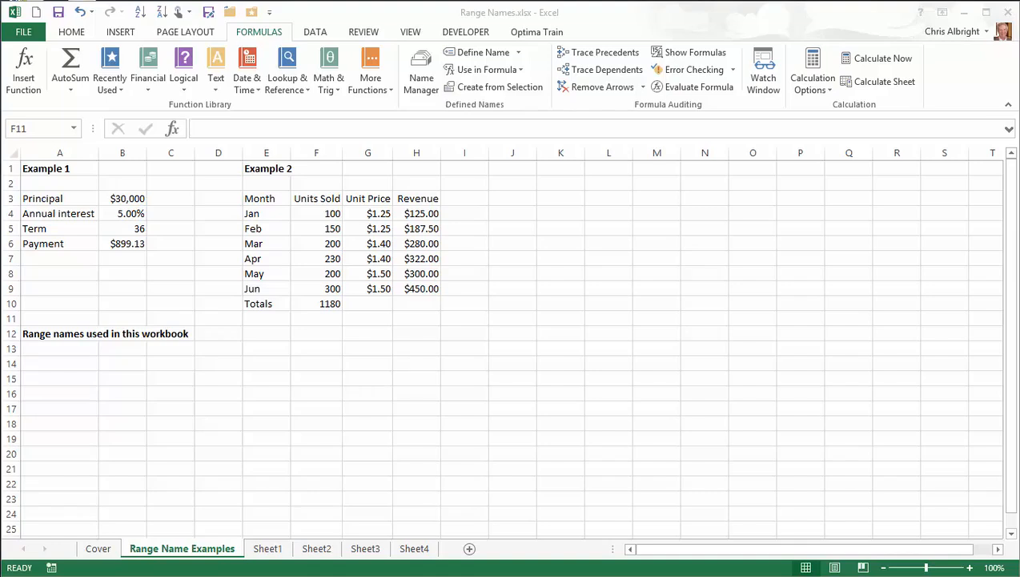
# Check the Units Sold total formula in F10 and copy it into H10
pyautogui.click(328, 302)
pyautogui.press('F2')
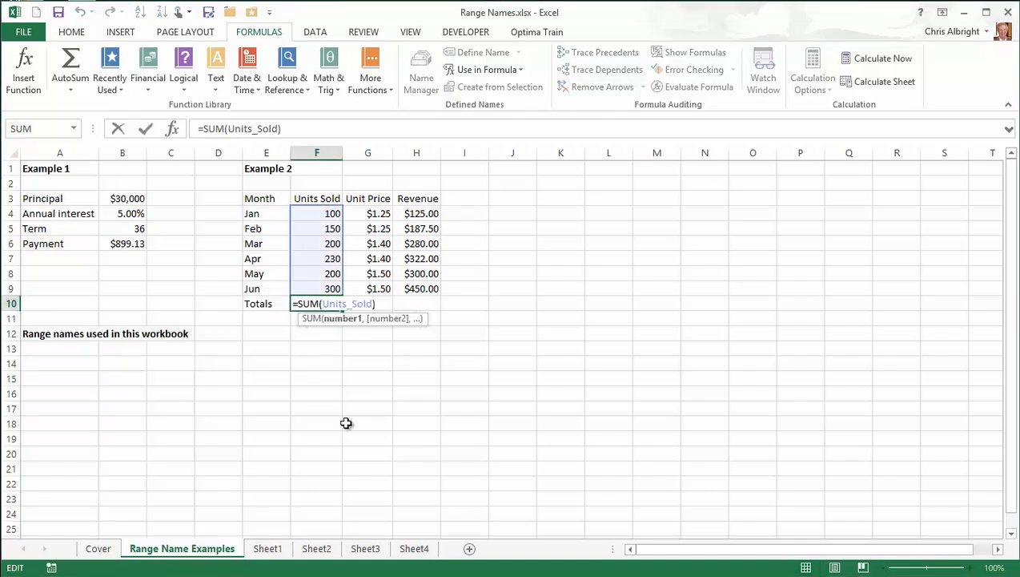
pyautogui.press('Escape')
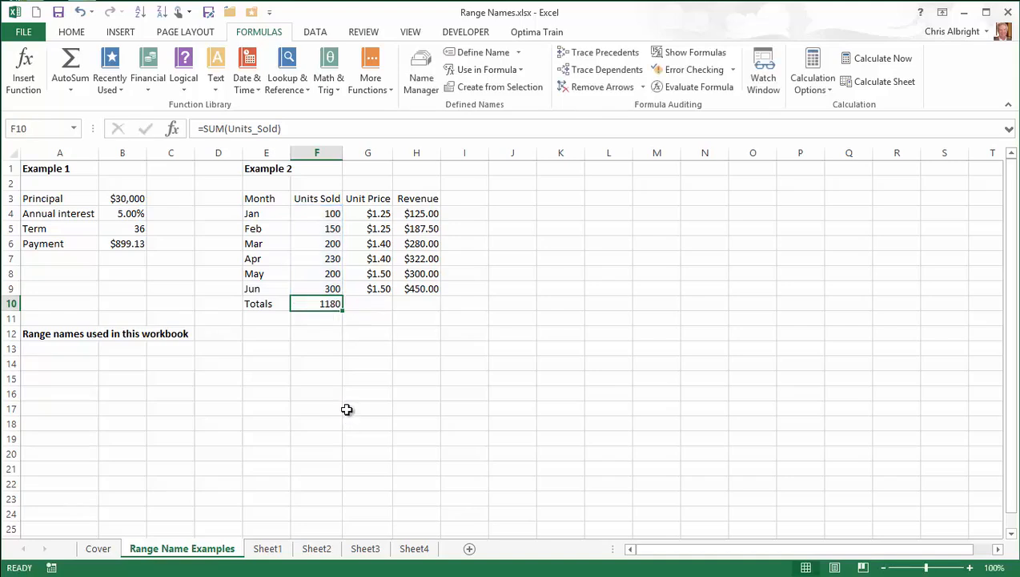
pyautogui.hotkey('ctrl', 'c')
pyautogui.click(423, 302)
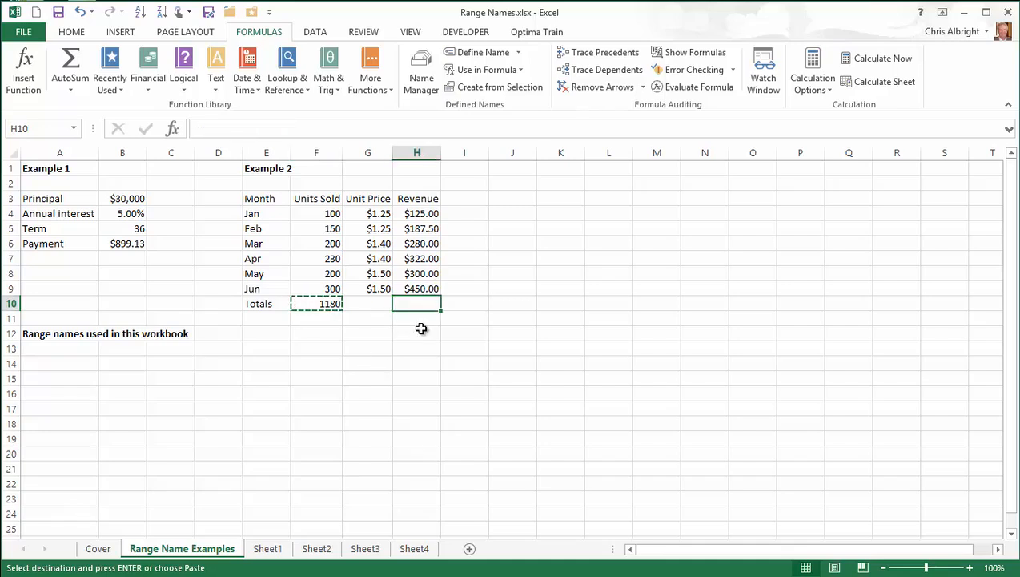
pyautogui.hotkey('ctrl', 'v')
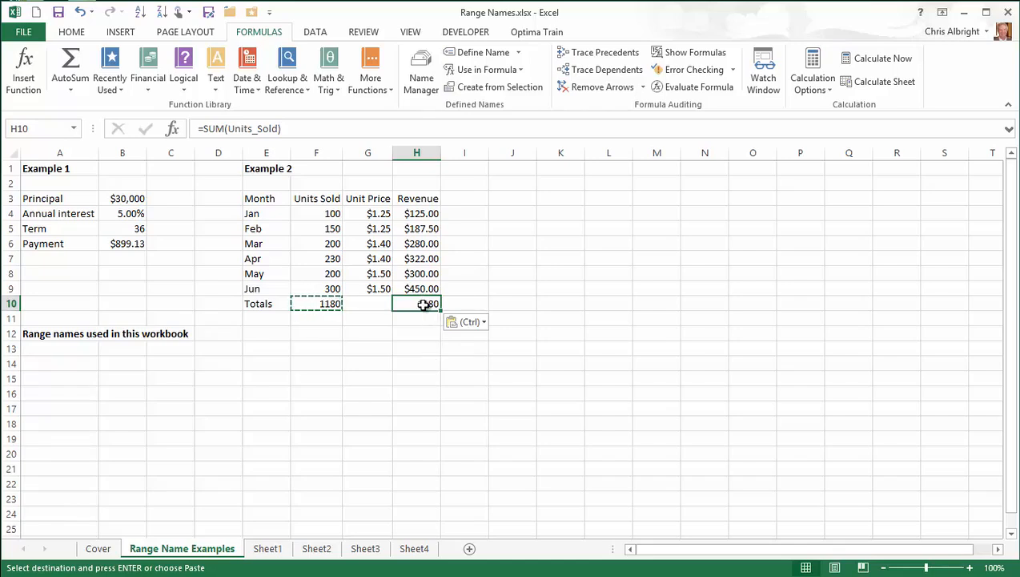
# Enter =sum over H4:H9 in H10 so it becomes =sum(Revenue), showing 1664.5
pyautogui.write('=sum(')
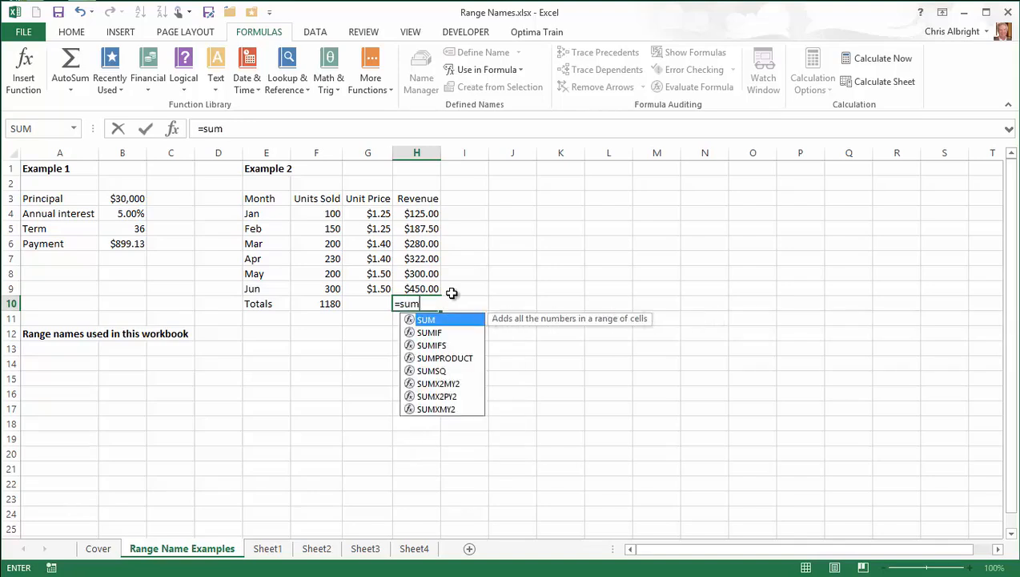
pyautogui.click(411, 215)
pyautogui.moveTo(414, 227); pyautogui.dragTo(411, 289)
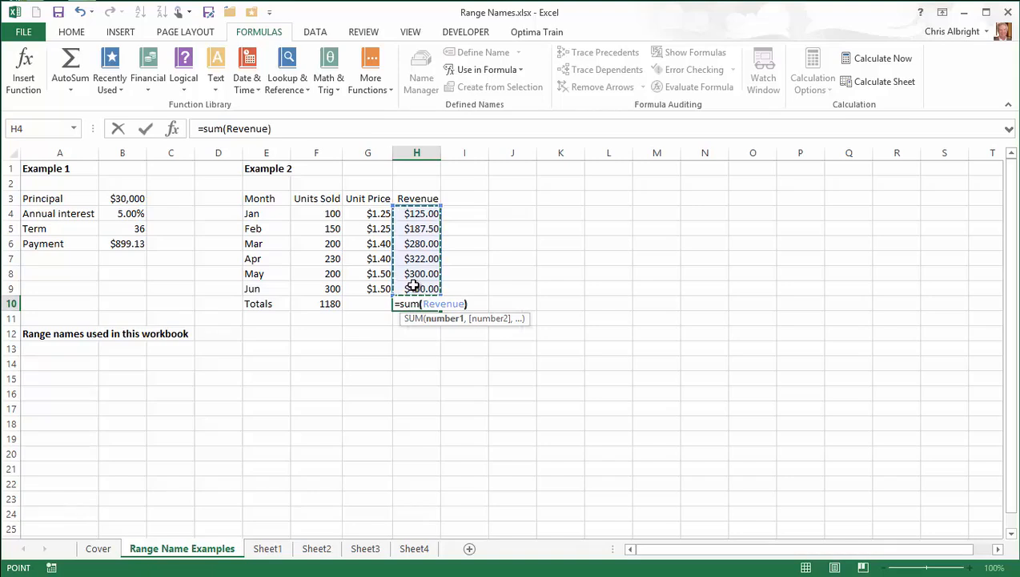
pyautogui.write(')')
pyautogui.press('Return')
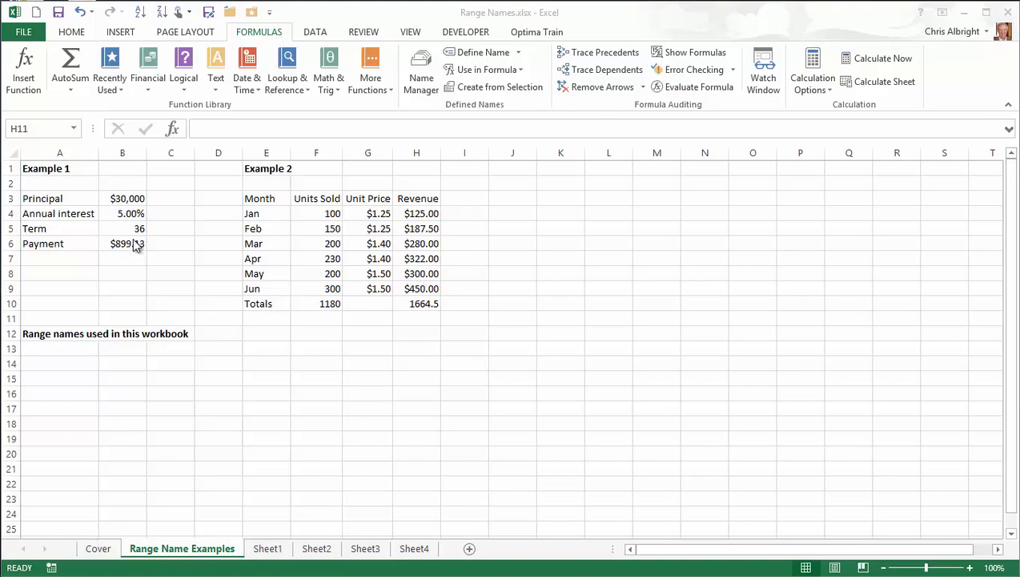
# Inspect the January and March revenue formulas in H4 and H6
pyautogui.doubleClick(416, 213)
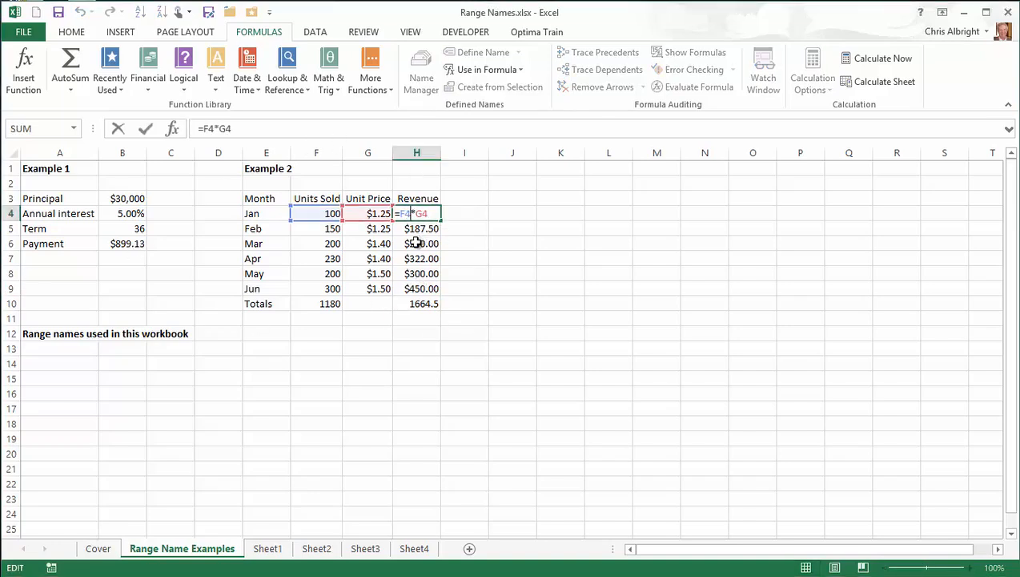
pyautogui.doubleClick(416, 243)
pyautogui.press('Escape')
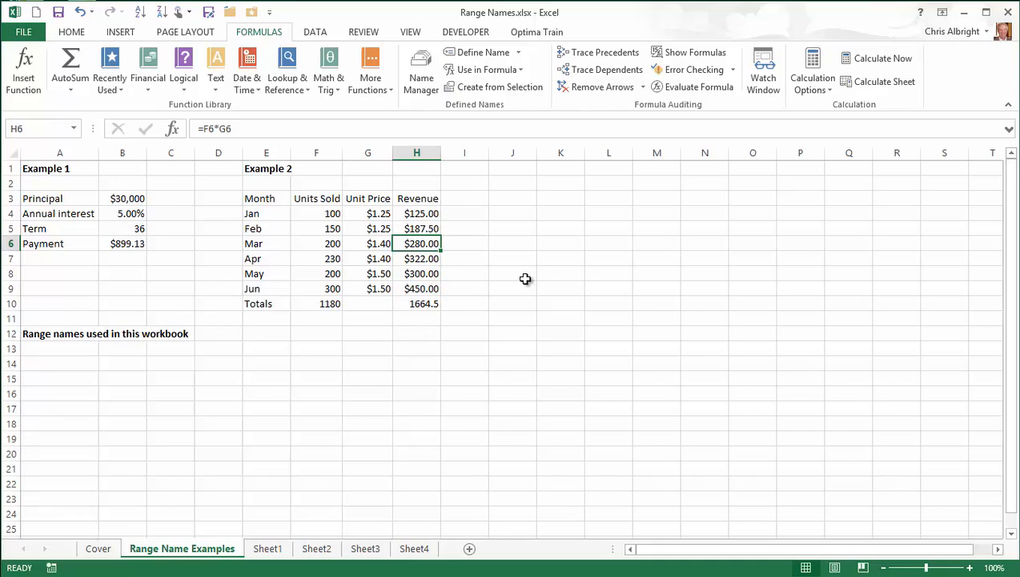
# Apply the Units_Sold and Unit_Price names to the Revenue formulas, then verify H4
pyautogui.click(517, 54)
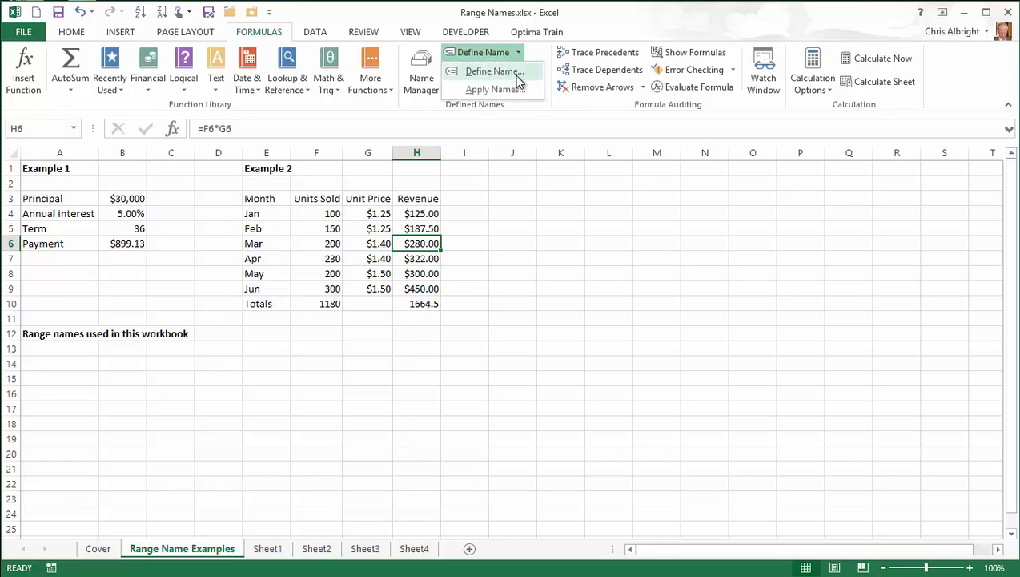
pyautogui.click(513, 90)
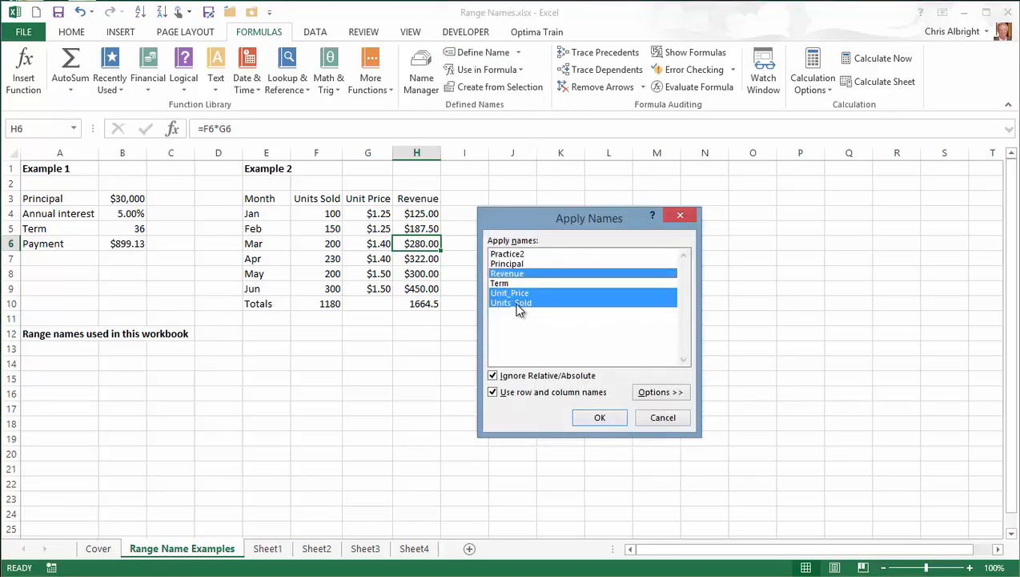
pyautogui.click(596, 421)
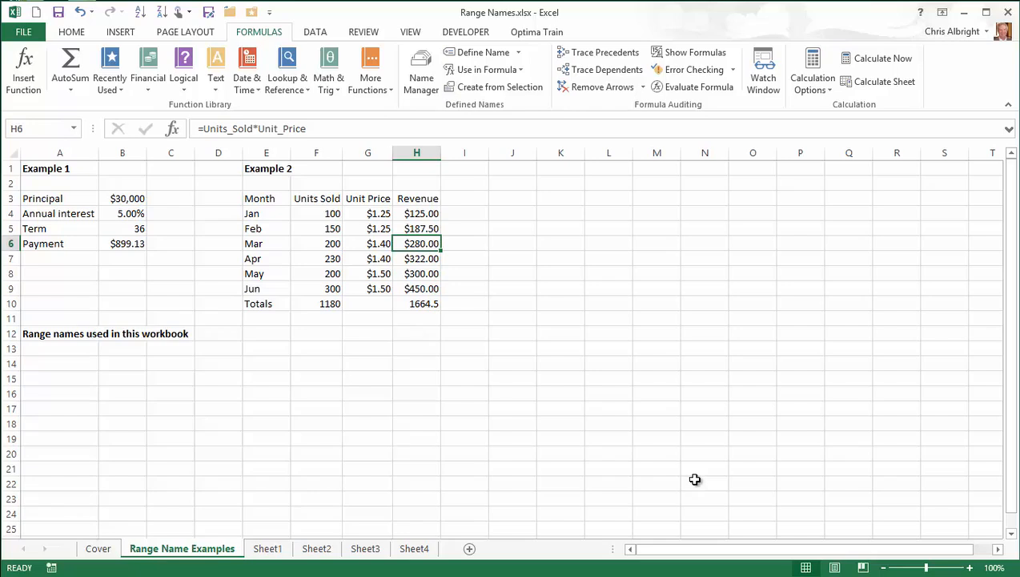
pyautogui.click(420, 214)
pyautogui.doubleClick(419, 214)
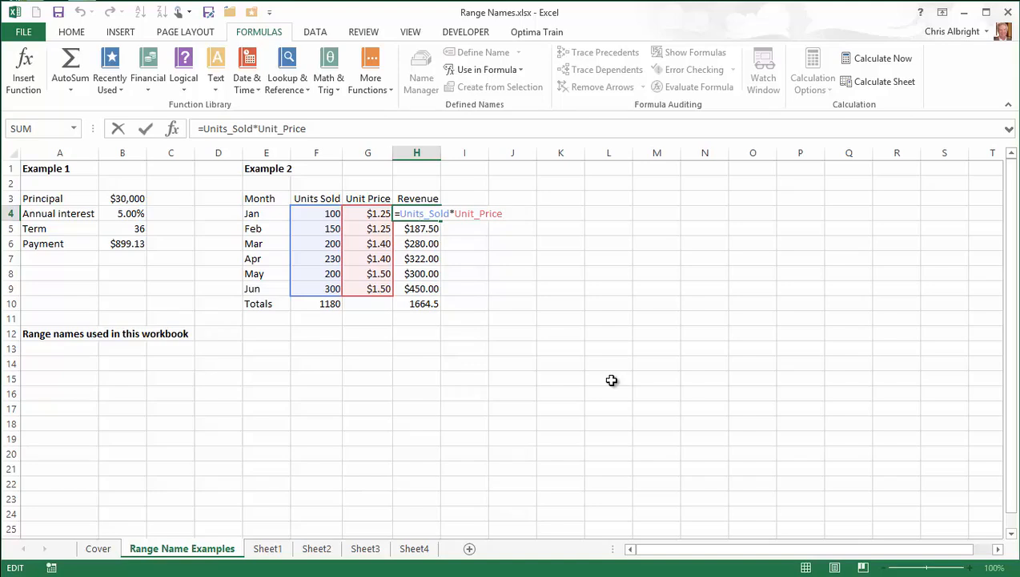
pyautogui.press('Escape')
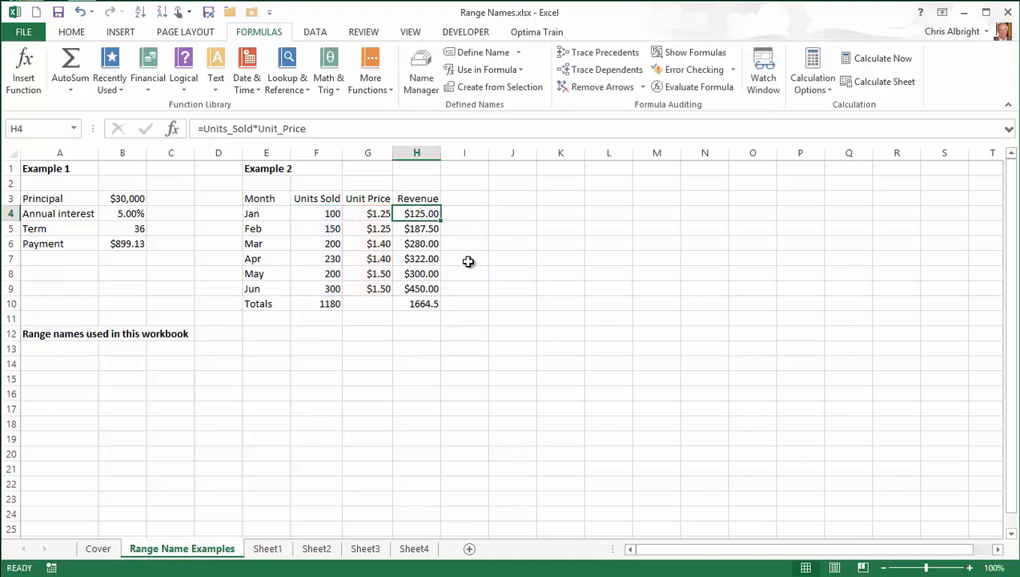
pyautogui.doubleClick(420, 258)
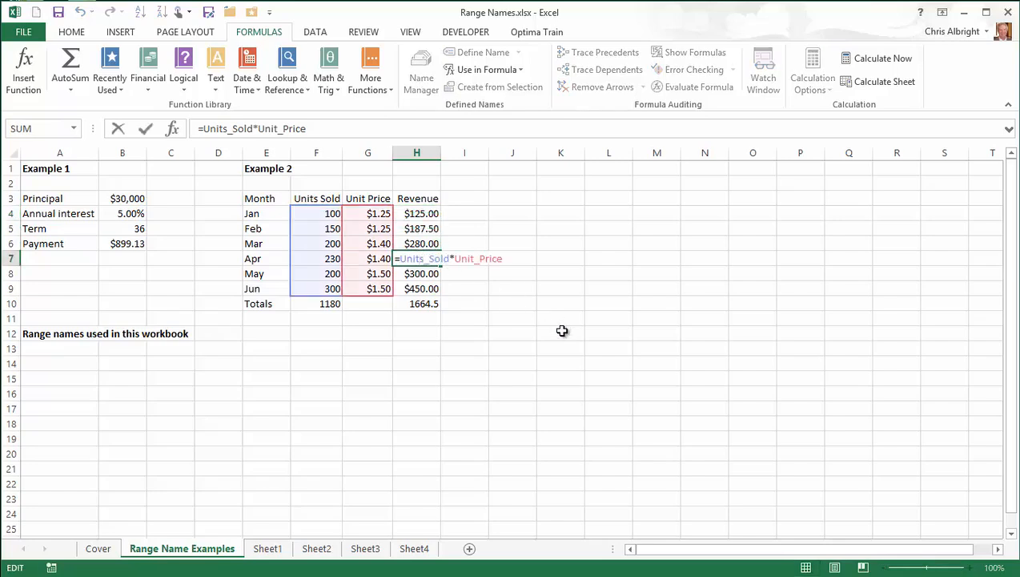
pyautogui.press('Escape')
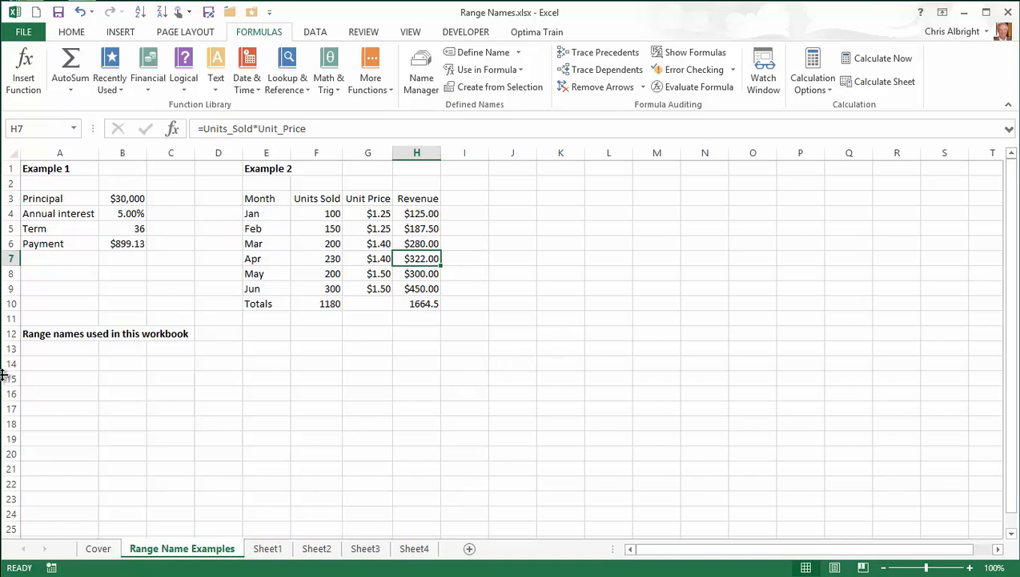
# Paste the list of all six range names and their references starting at A13
pyautogui.click(51, 344)
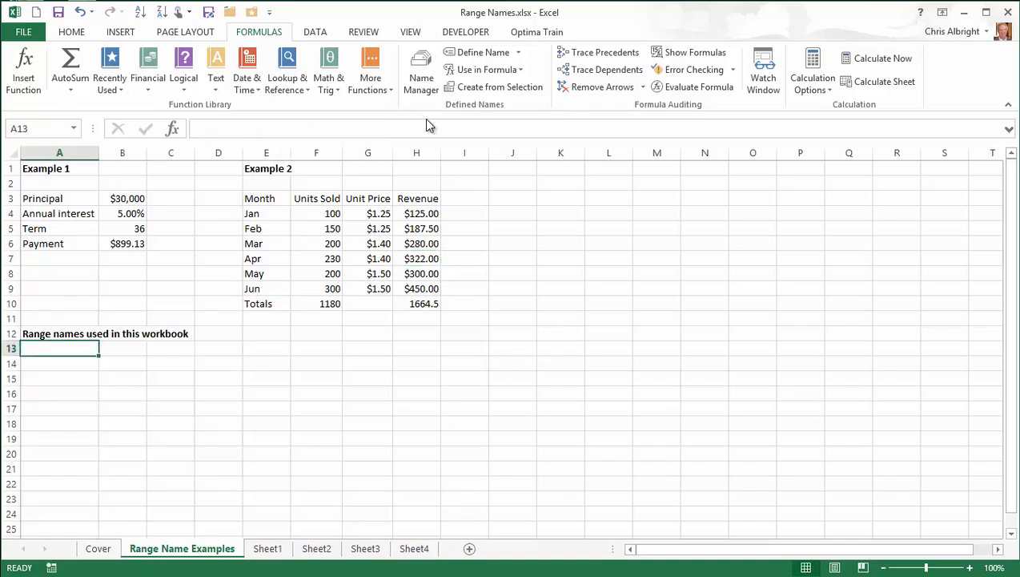
pyautogui.click(520, 70)
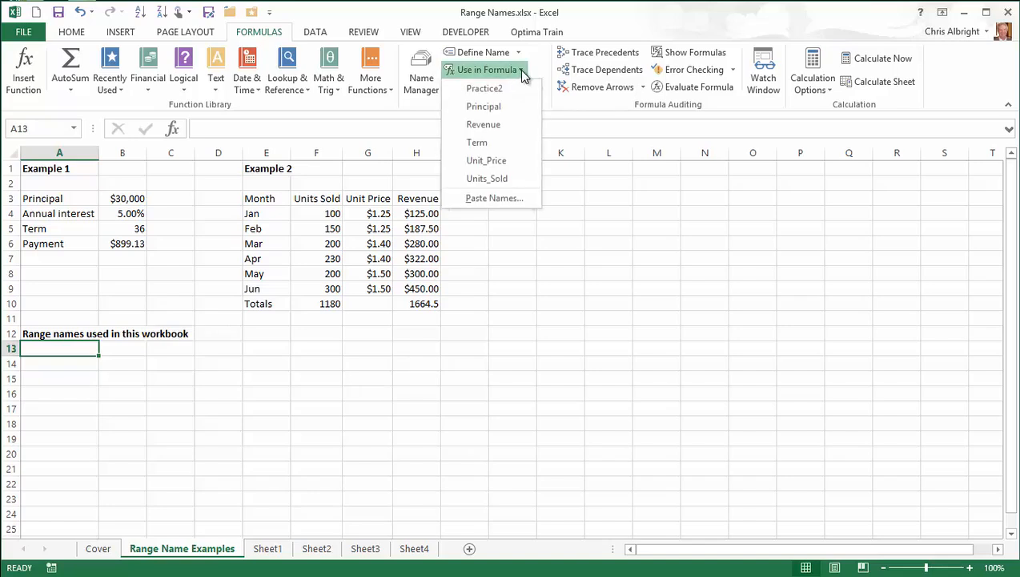
pyautogui.click(483, 200)
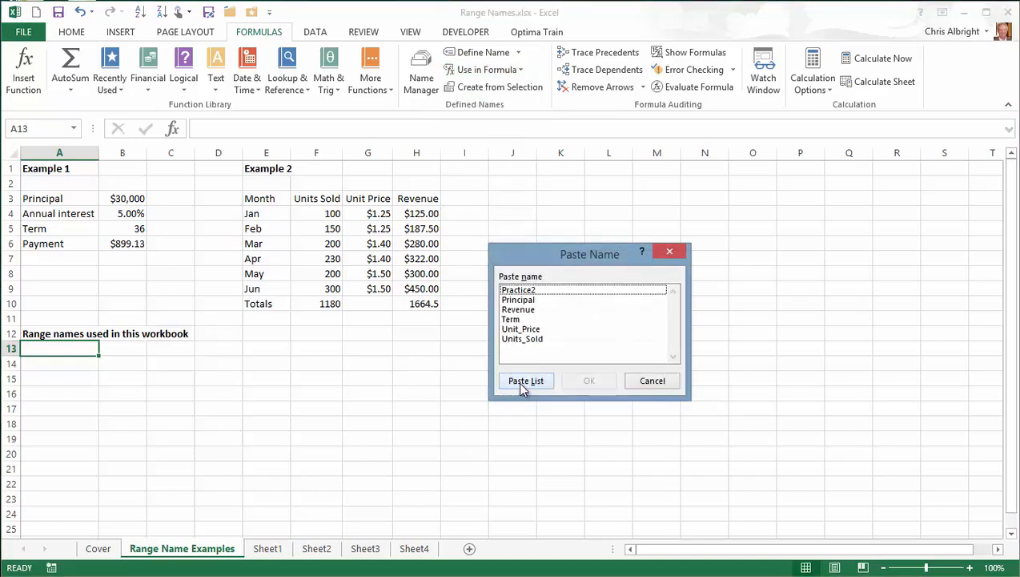
pyautogui.click(525, 383)
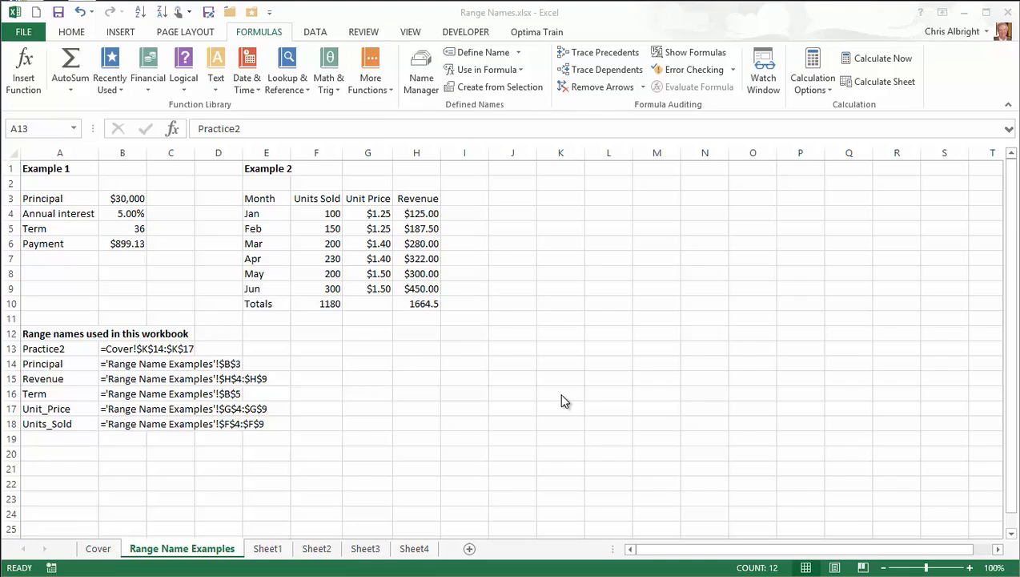
# On Sheet1, name cell B1 'Profit' through the Name Box, then go to Sheet2
pyautogui.click(272, 551)
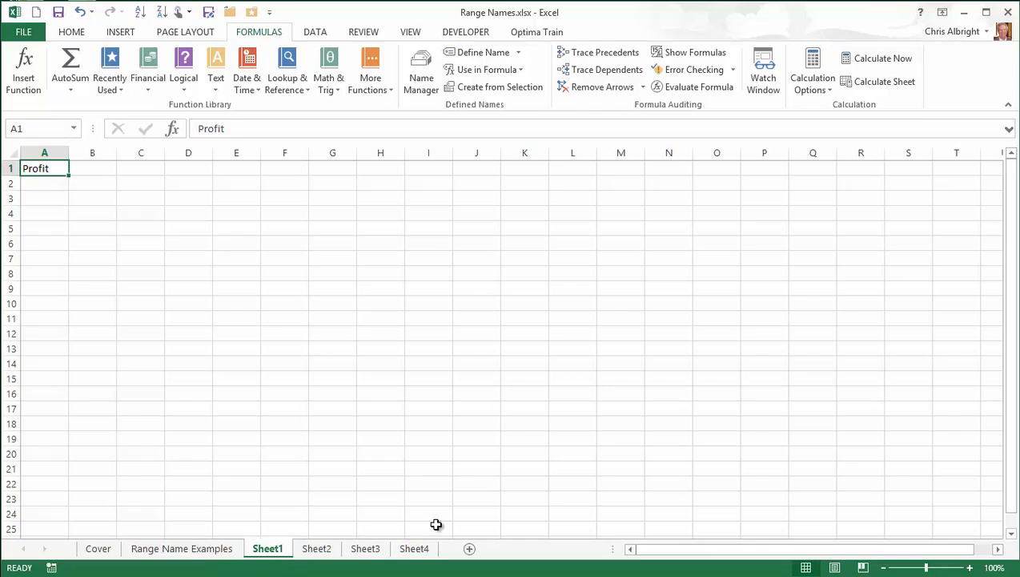
pyautogui.click(105, 169)
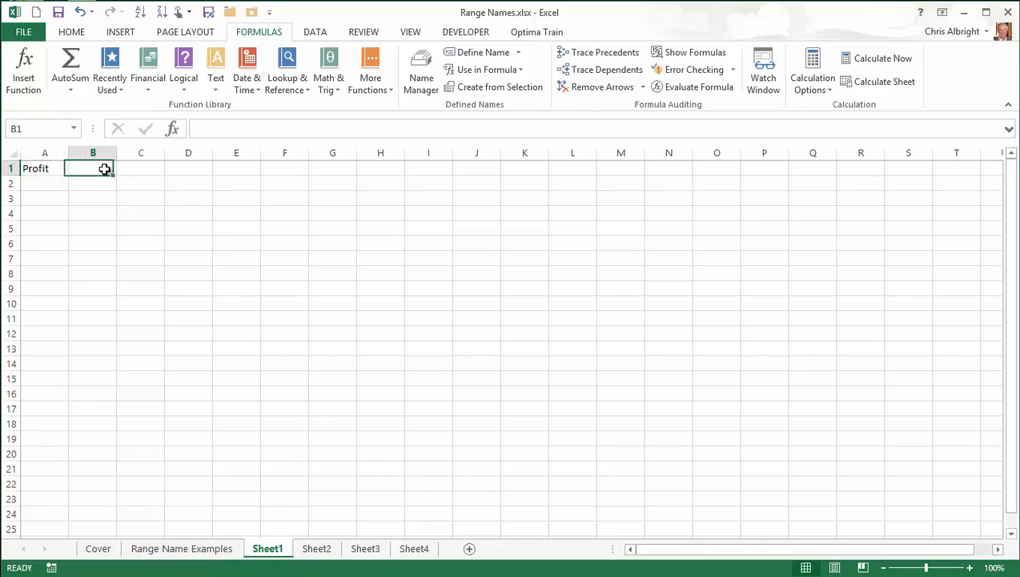
pyautogui.click(42, 125)
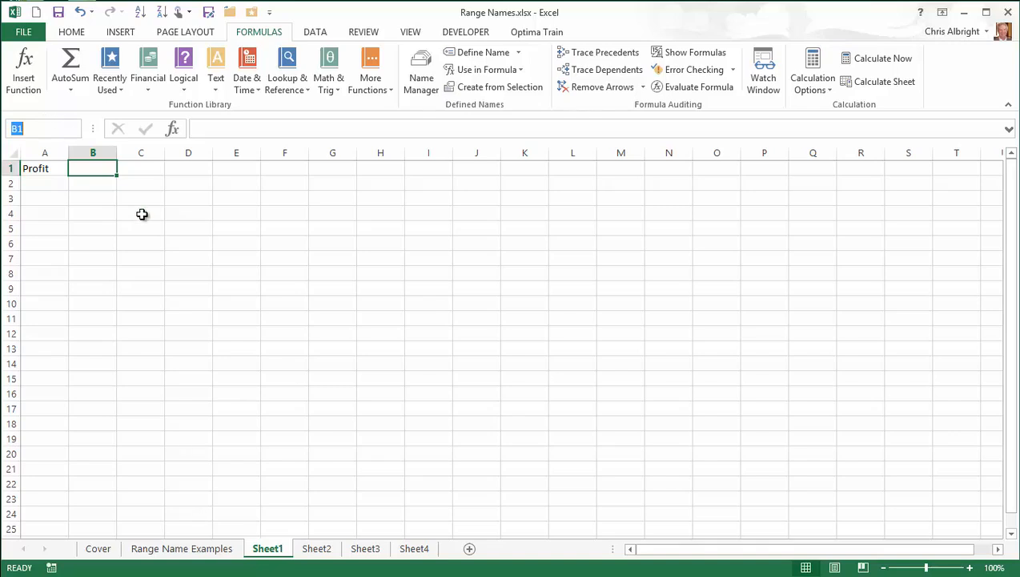
pyautogui.write('Profit')
pyautogui.press('Return')
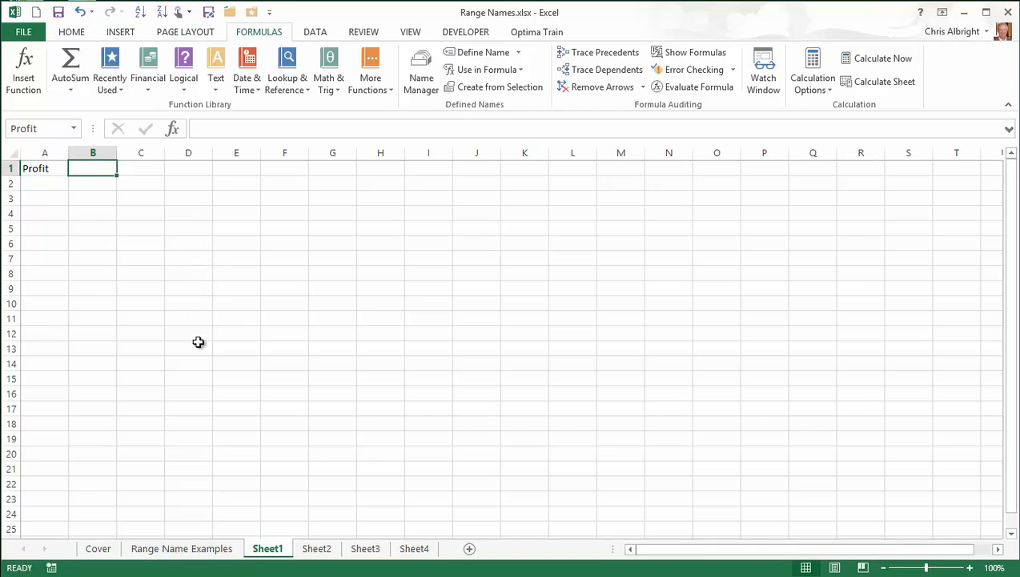
pyautogui.click(319, 553)
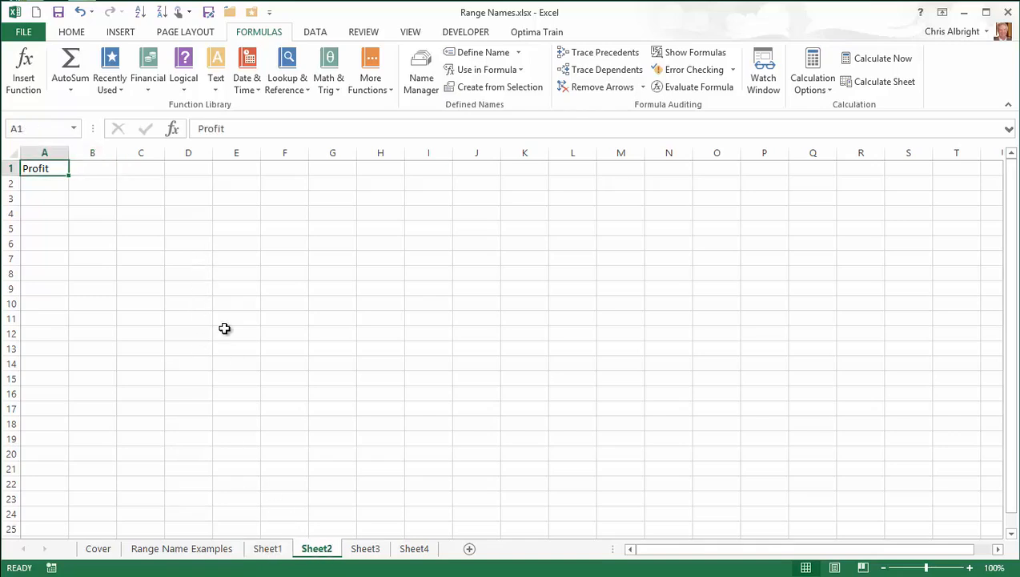
# Try naming Sheet2's cell B1 'Profit' through the Name Box
pyautogui.click(94, 168)
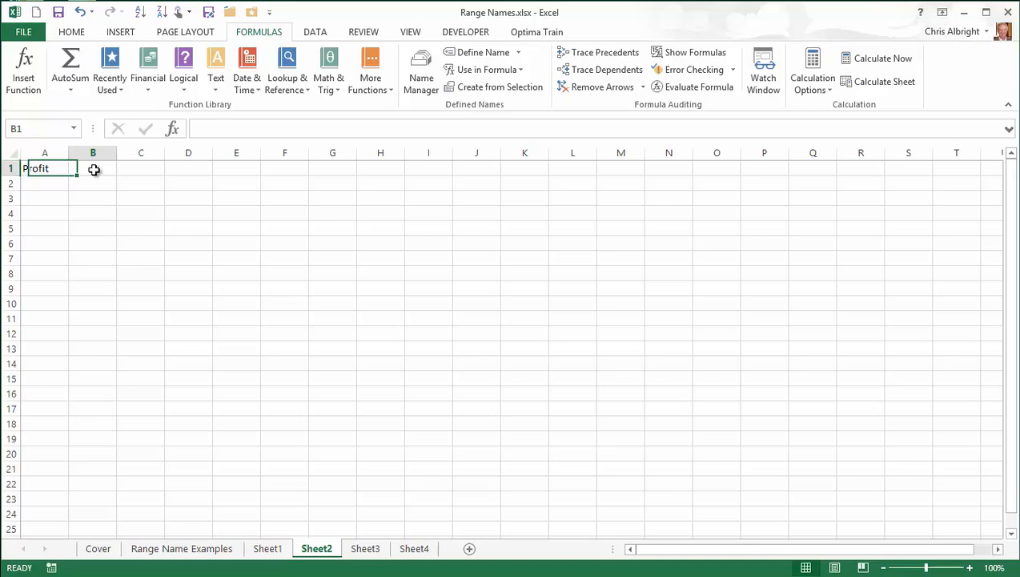
pyautogui.click(31, 133)
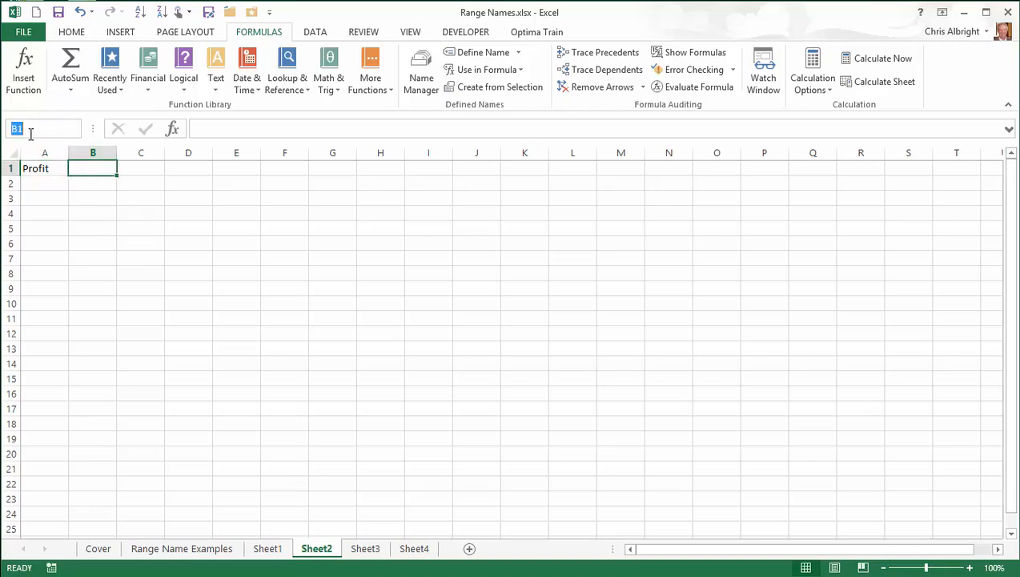
pyautogui.write('Profit')
pyautogui.press('Return')
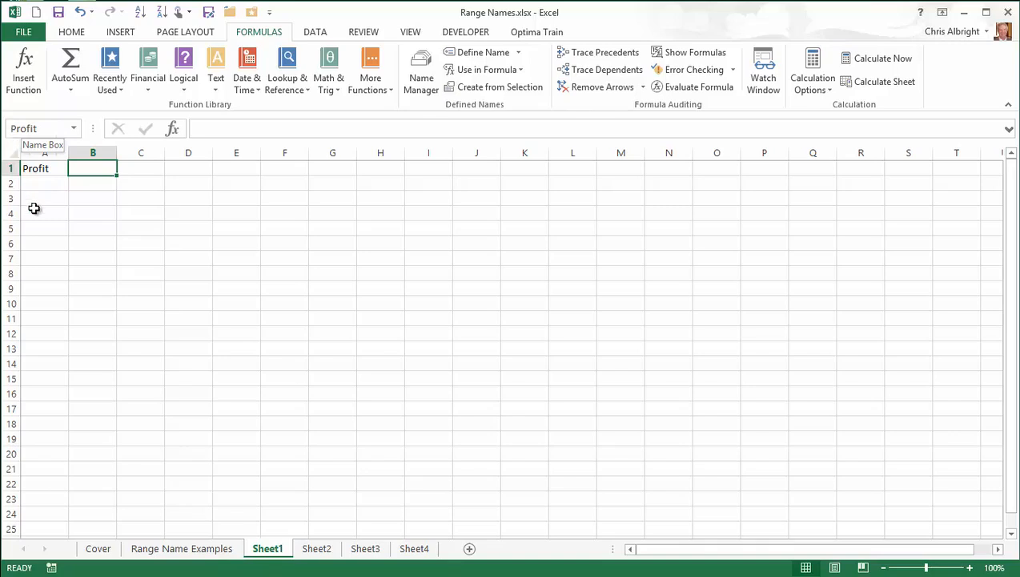
# Create a new Profit name for Sheet2's B1 in Name Manager, scoped to Sheet2
pyautogui.click(317, 550)
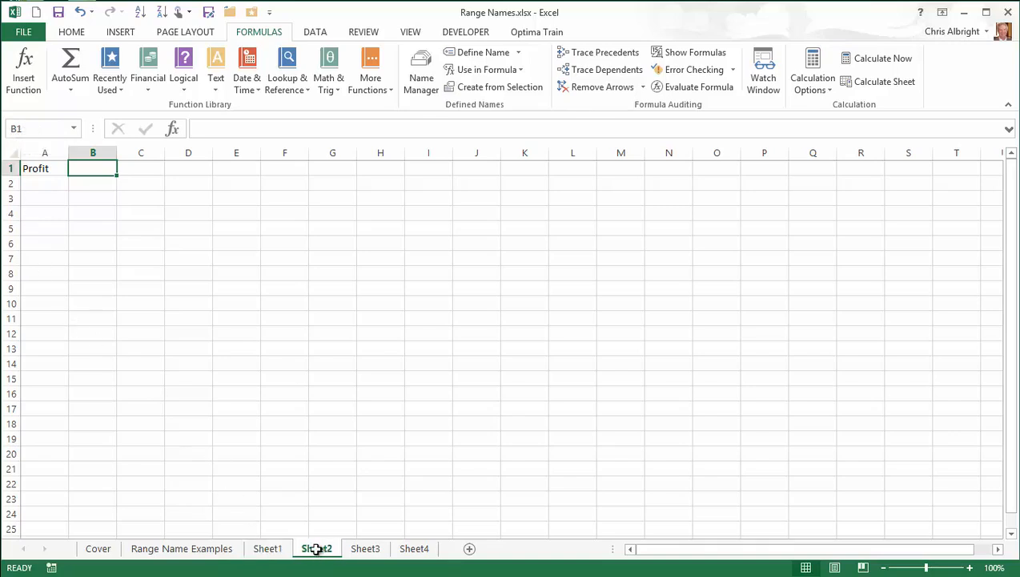
pyautogui.click(422, 71)
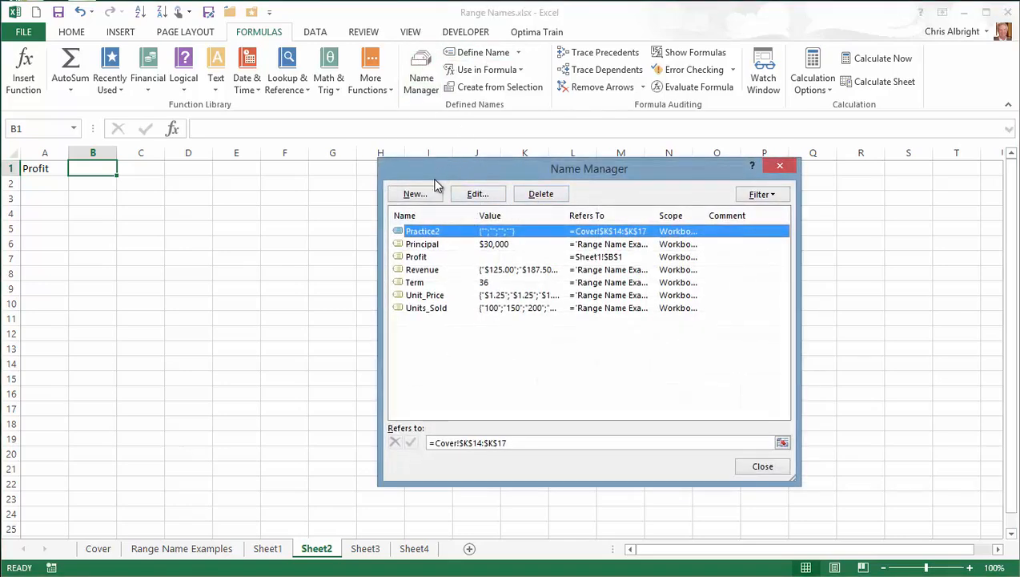
pyautogui.click(424, 199)
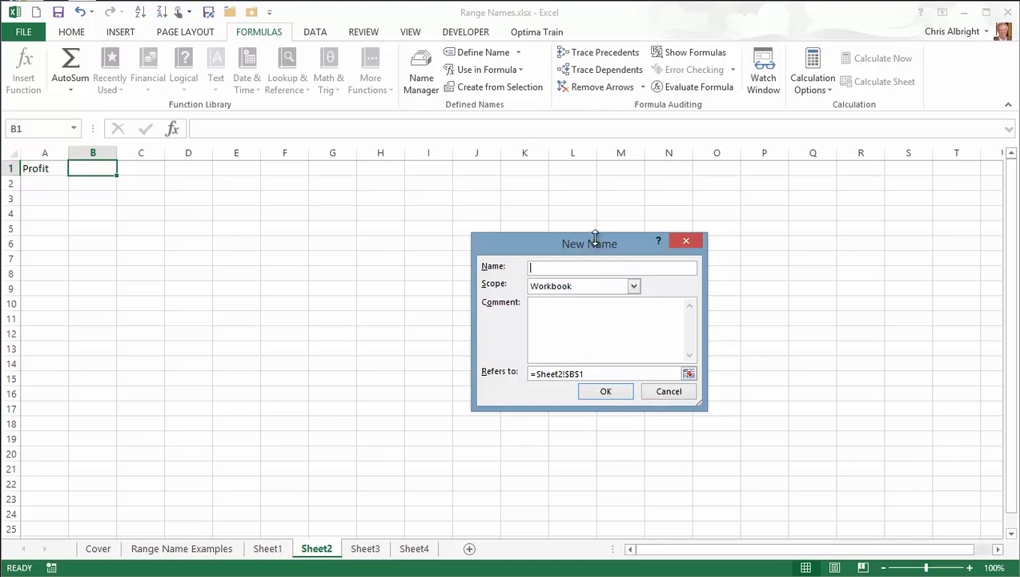
pyautogui.write('Profit')
pyautogui.click(633, 286)
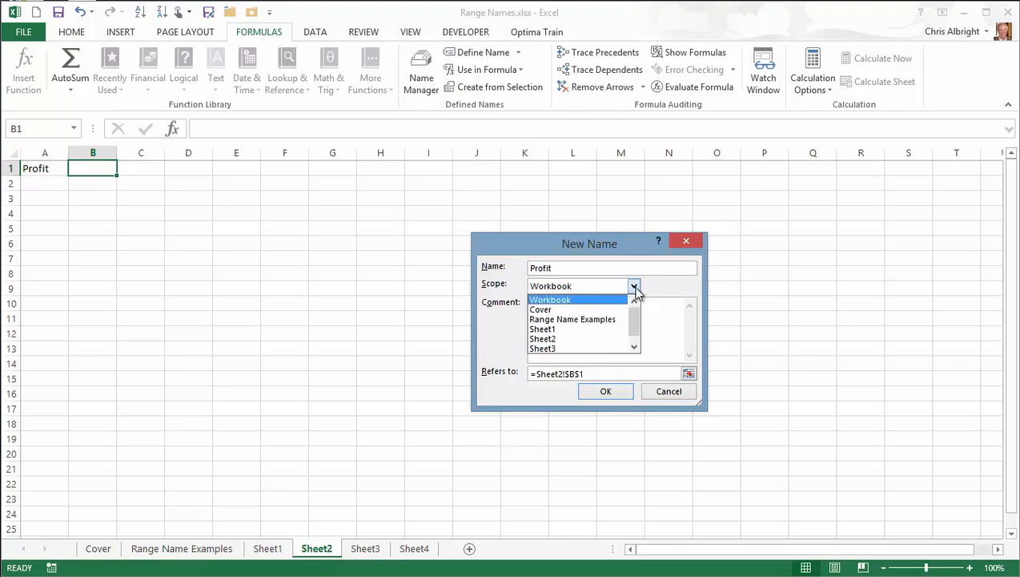
pyautogui.click(552, 337)
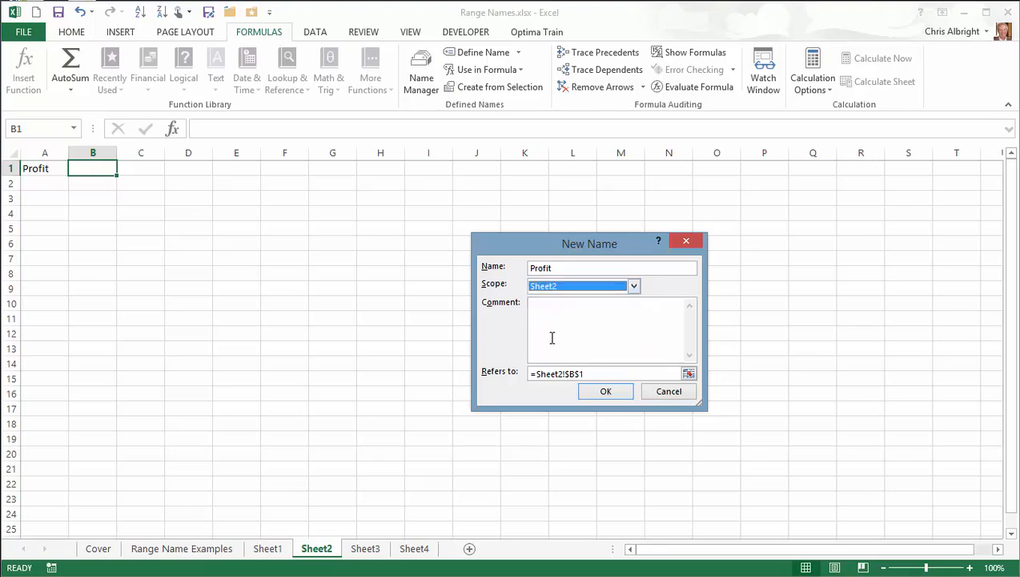
pyautogui.click(605, 393)
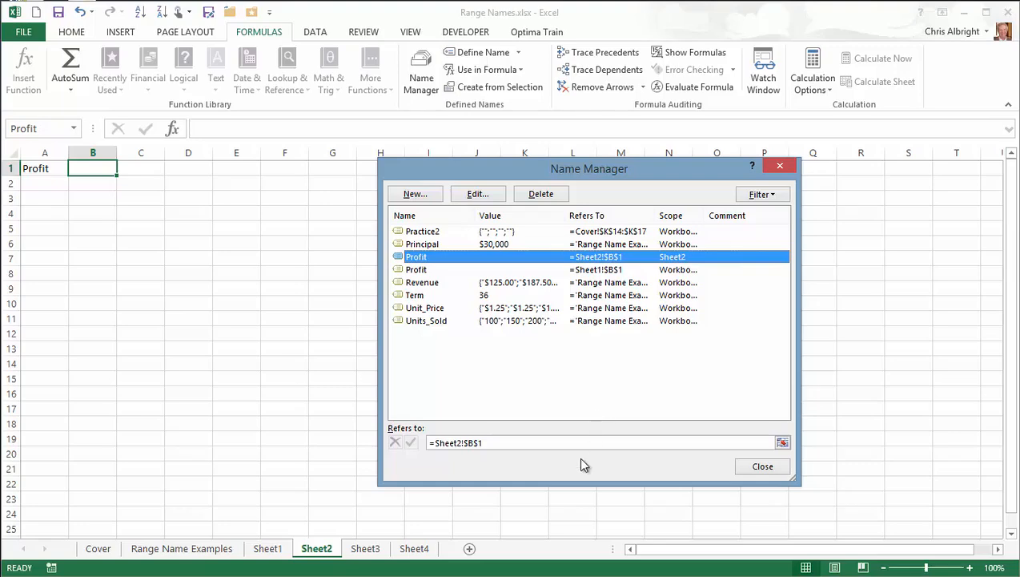
pyautogui.click(765, 466)
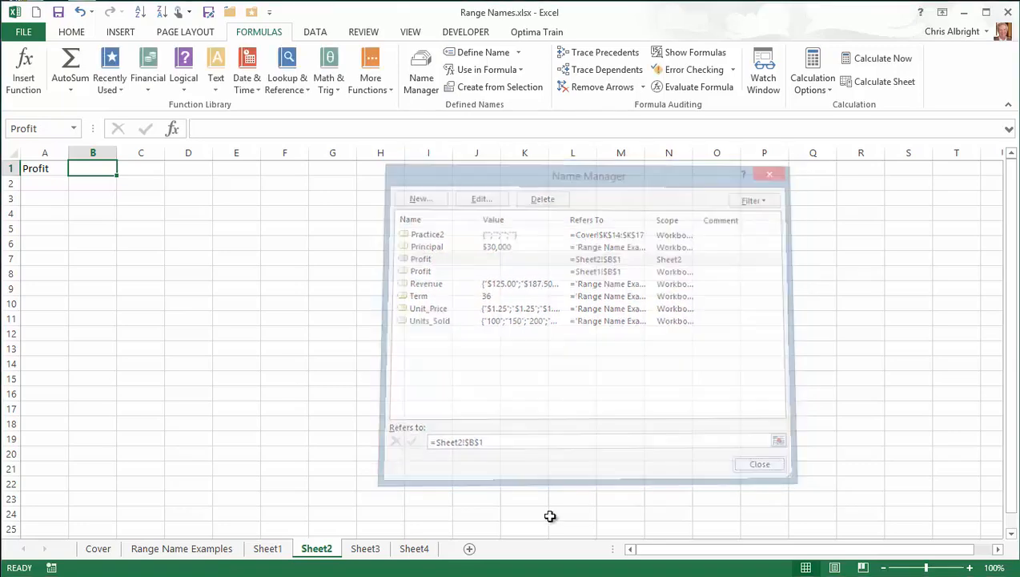
# On Sheet3, create a Profit name for B1 in Name Manager with scope Sheet3
pyautogui.click(366, 549)
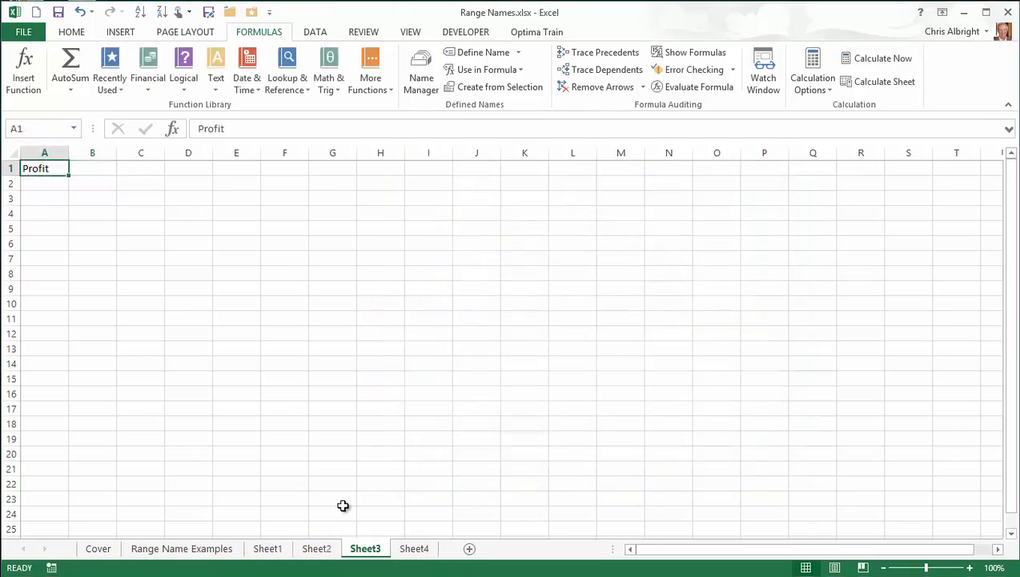
pyautogui.click(86, 166)
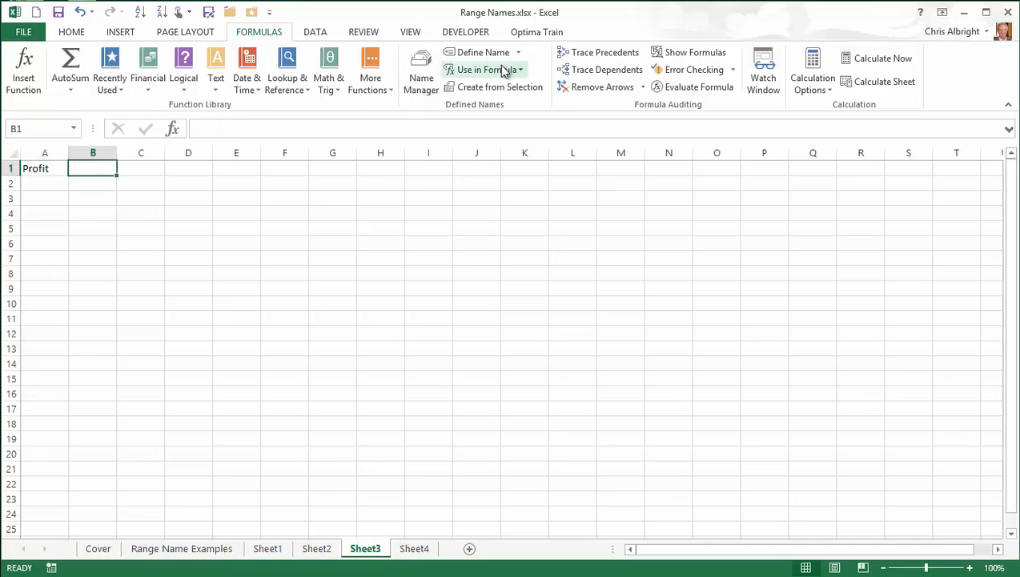
pyautogui.click(421, 75)
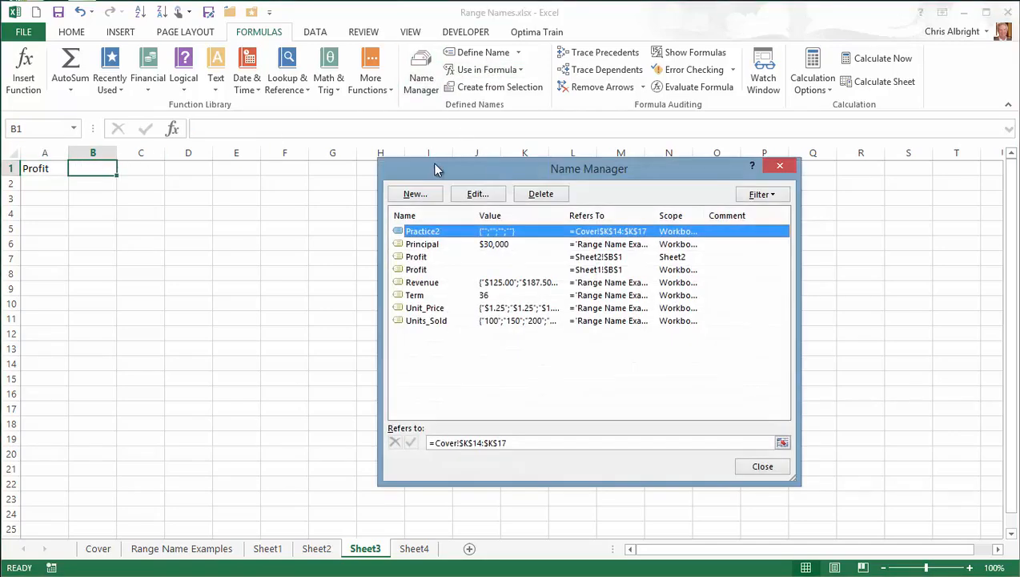
pyautogui.click(413, 194)
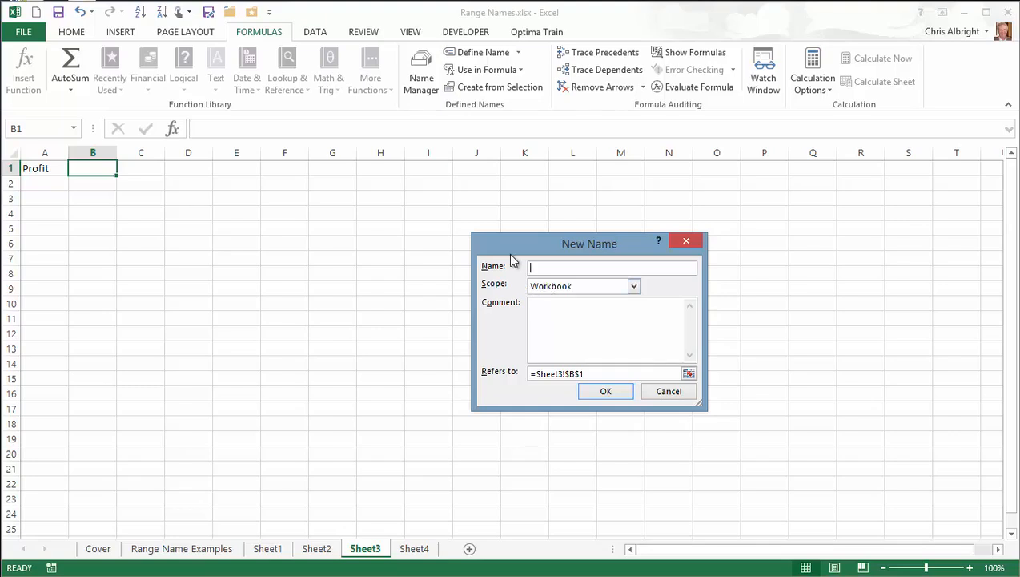
pyautogui.write('Profit')
pyautogui.click(635, 286)
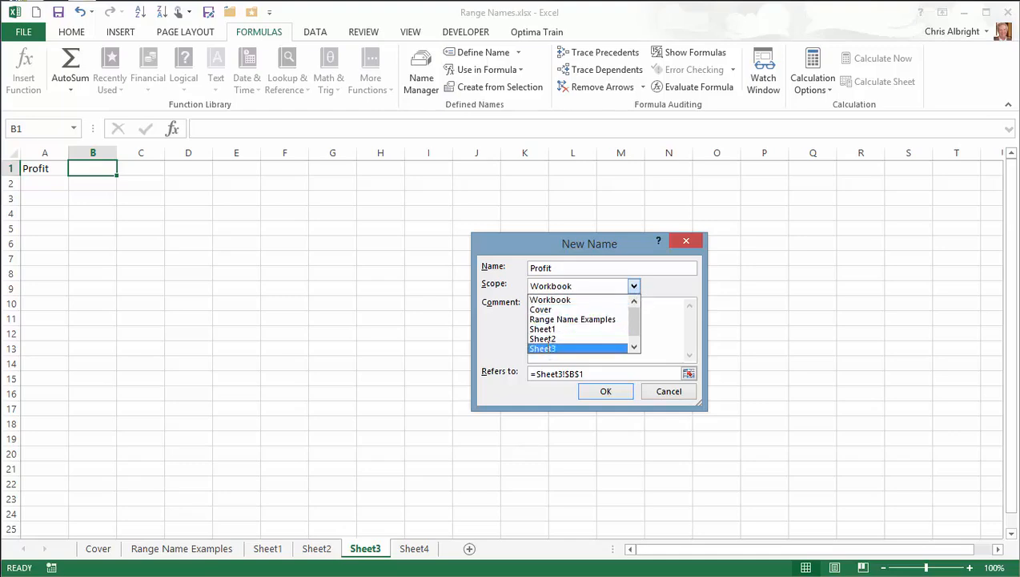
pyautogui.click(552, 350)
pyautogui.click(609, 394)
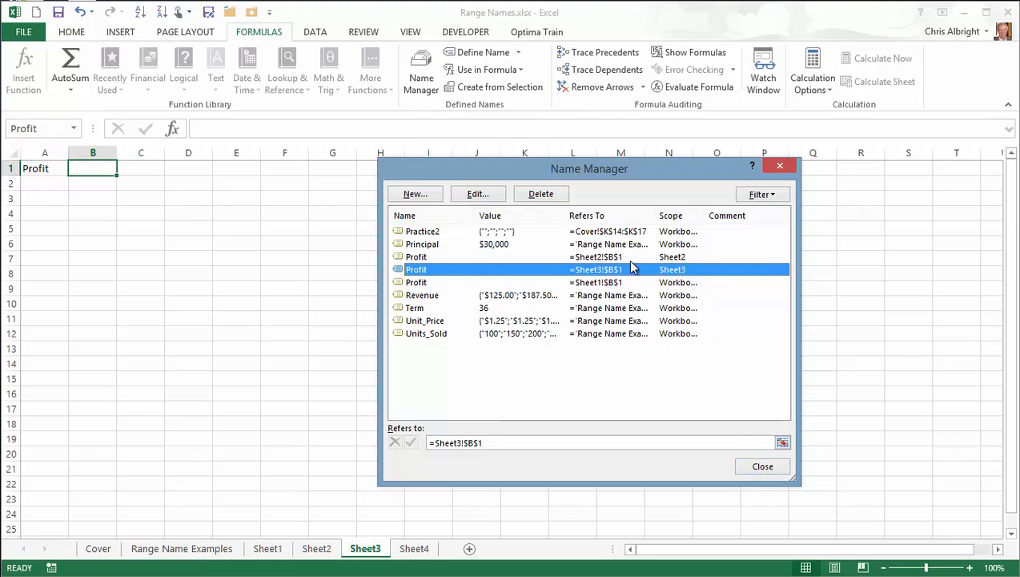
pyautogui.click(767, 467)
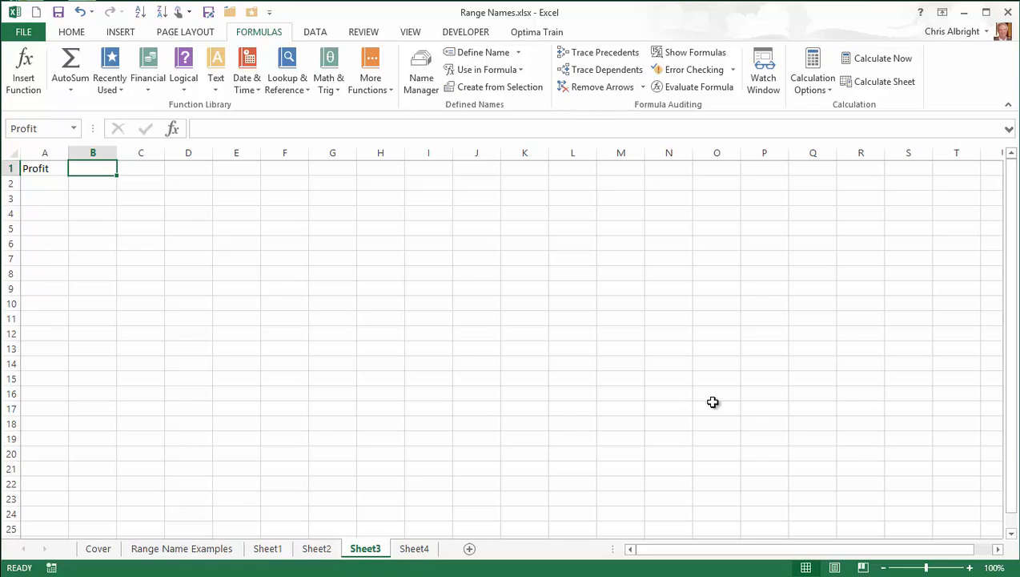
# Enter 1000, 2000 and 3000 in B1 of Sheet1, Sheet2 and Sheet3, then return to Sheet1
pyautogui.click(267, 550)
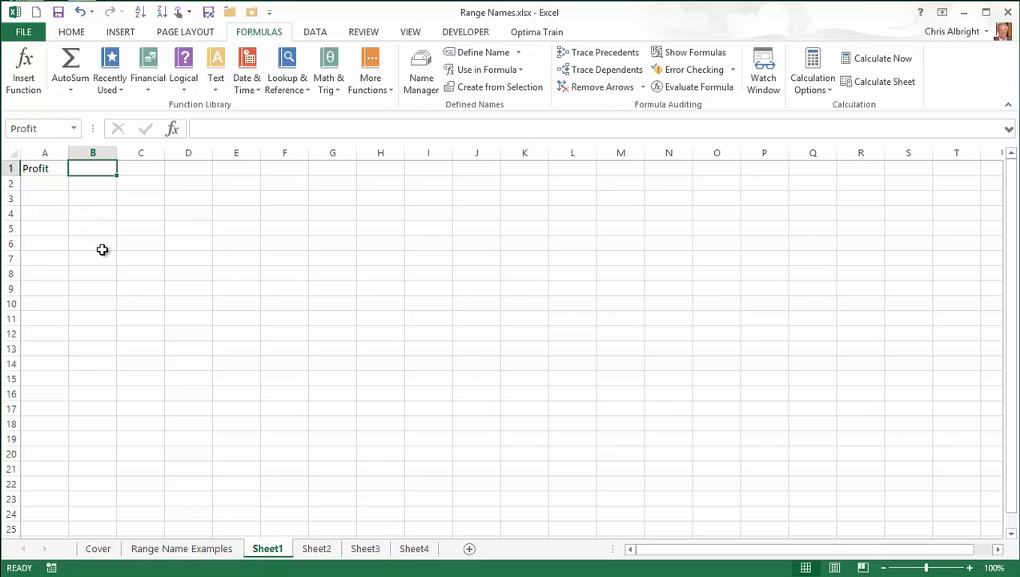
pyautogui.write('1000')
pyautogui.press('Return')
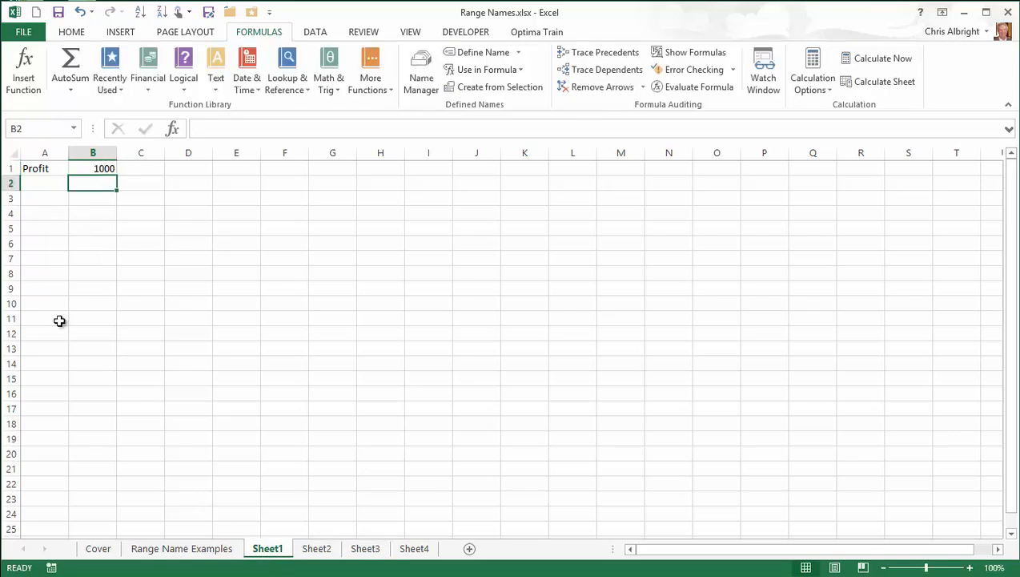
pyautogui.click(307, 552)
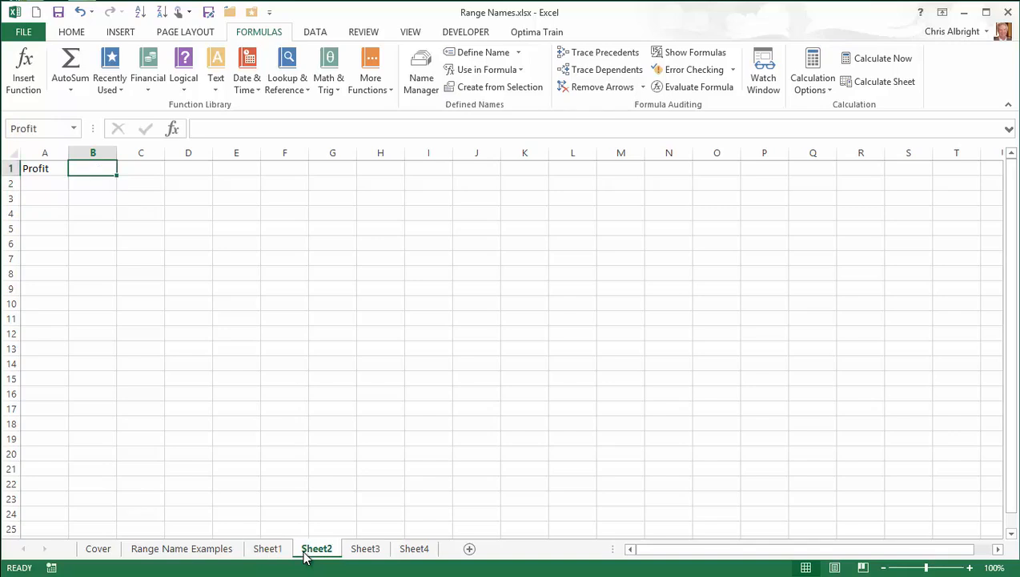
pyautogui.write('2000')
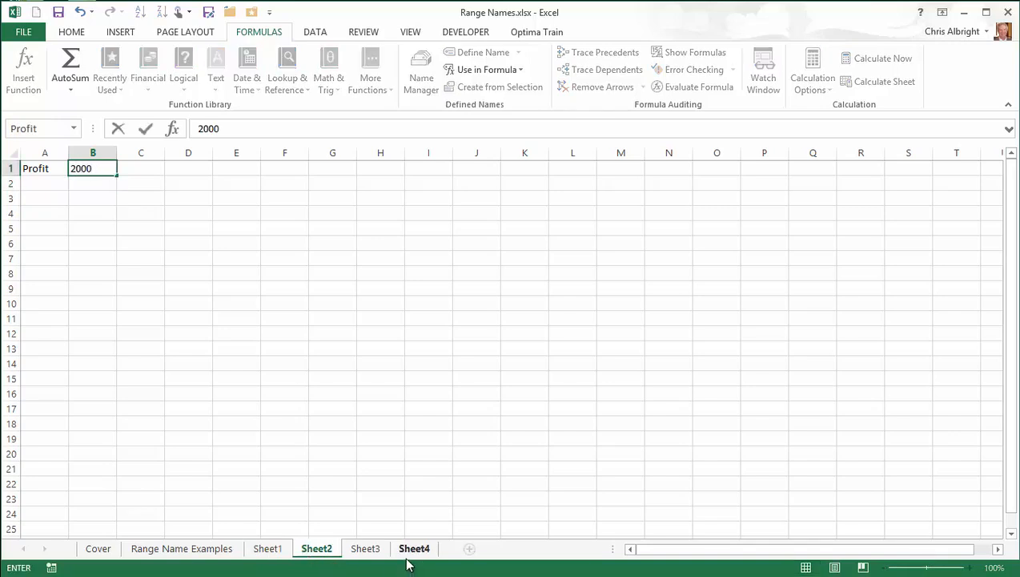
pyautogui.press('Return')
pyautogui.click(365, 553)
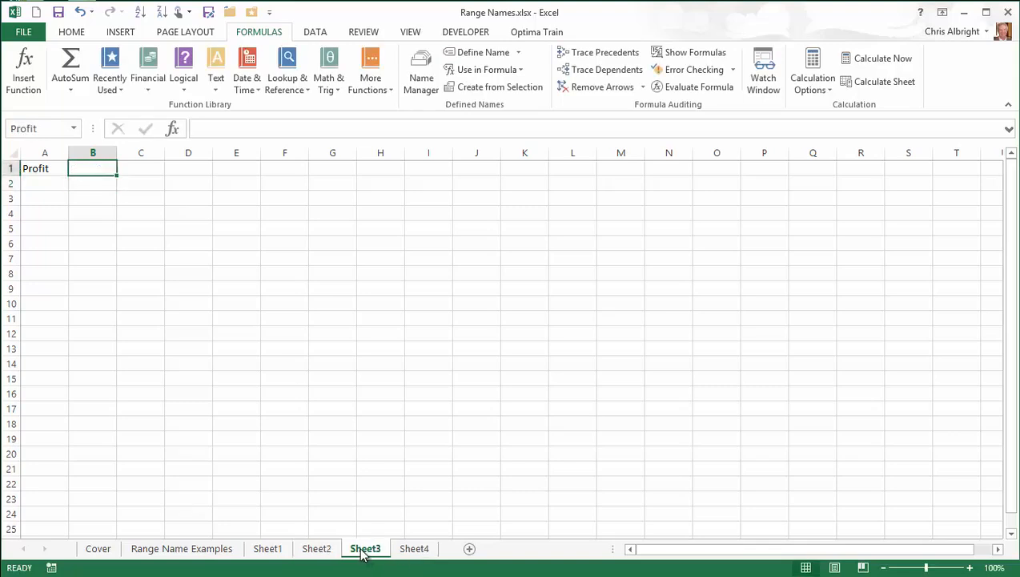
pyautogui.write('3000')
pyautogui.press('Return')
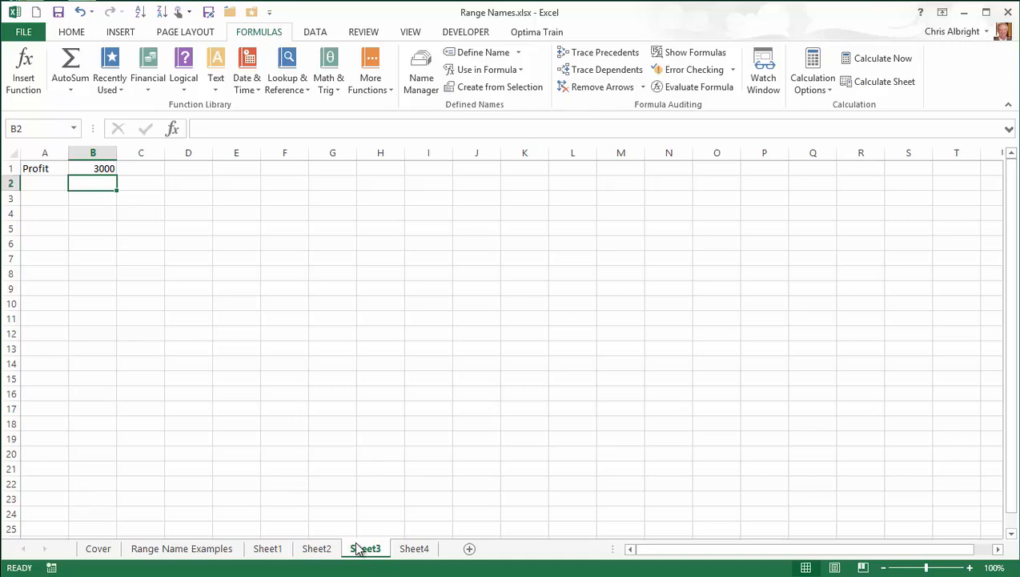
pyautogui.keyDown('ctrl'); pyautogui.click(264, 549); pyautogui.keyUp('ctrl')
pyautogui.keyDown('ctrl'); pyautogui.click(421, 549); pyautogui.keyUp('ctrl')
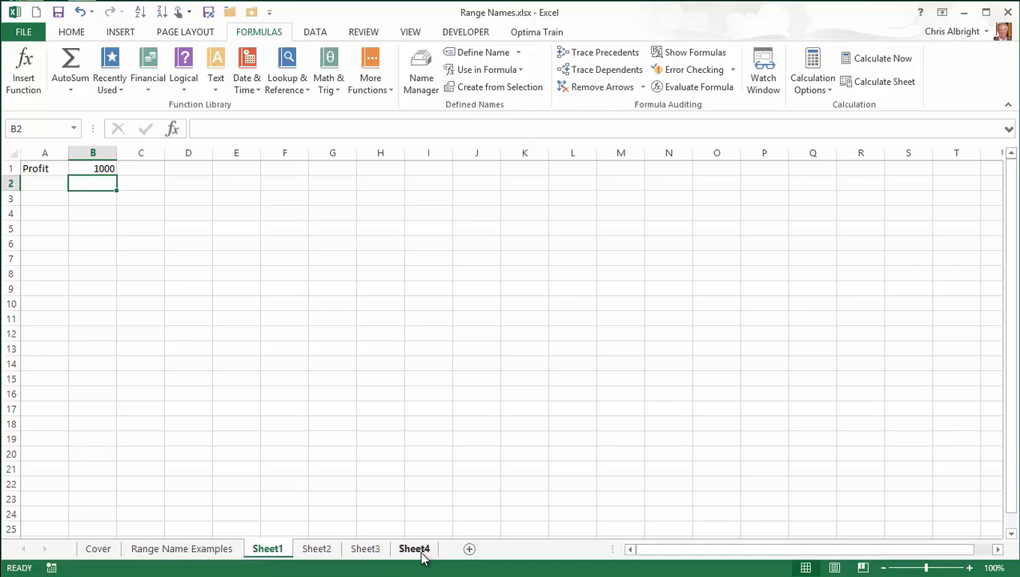
# With Sheet1–Sheet4 grouped, enter =Profit in D1, then ungroup and view Sheet1's 1000
pyautogui.keyDown('shift'); pyautogui.click(421, 553); pyautogui.keyUp('shift')
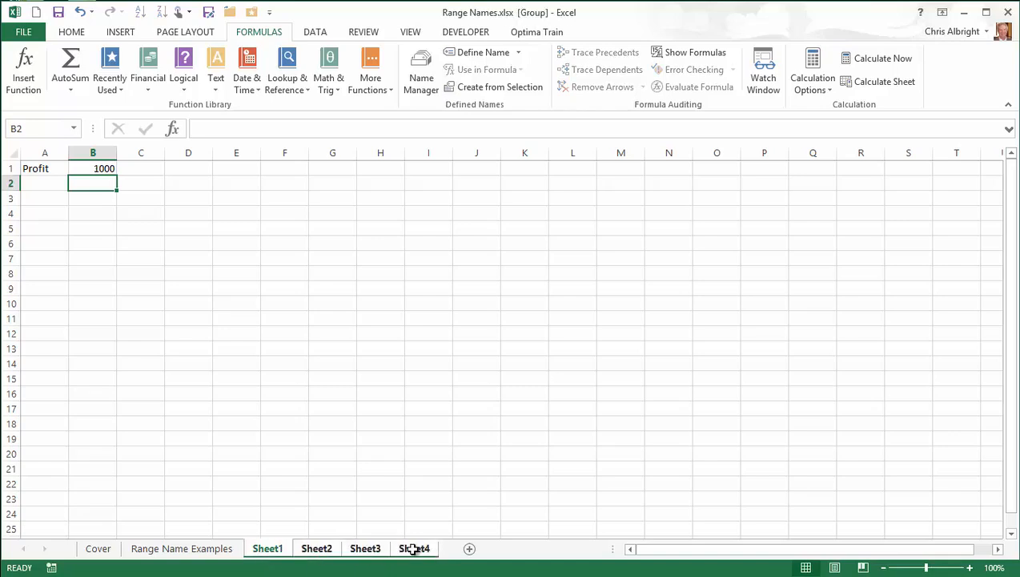
pyautogui.click(177, 168)
pyautogui.write('=')
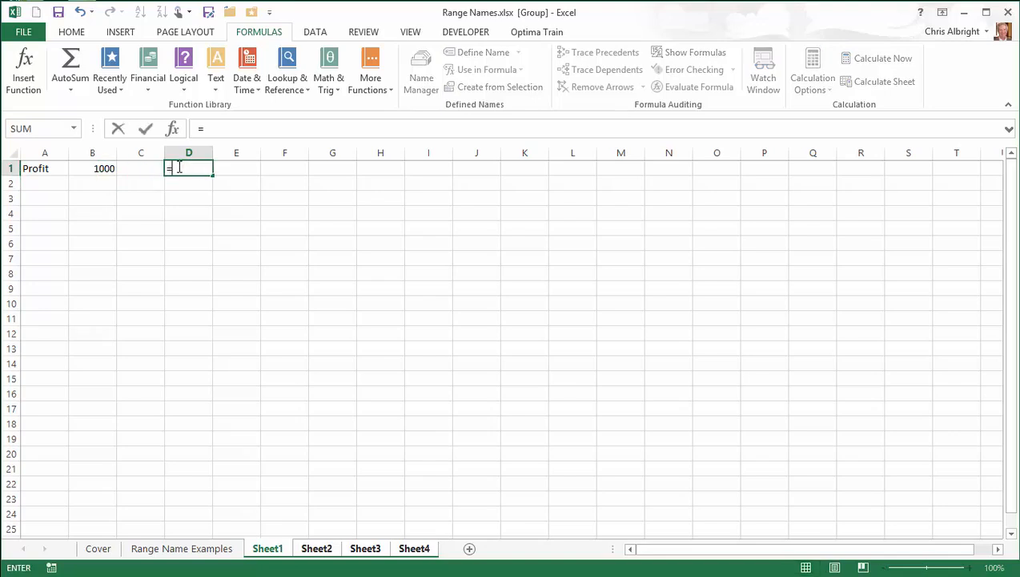
pyautogui.write('Profit')
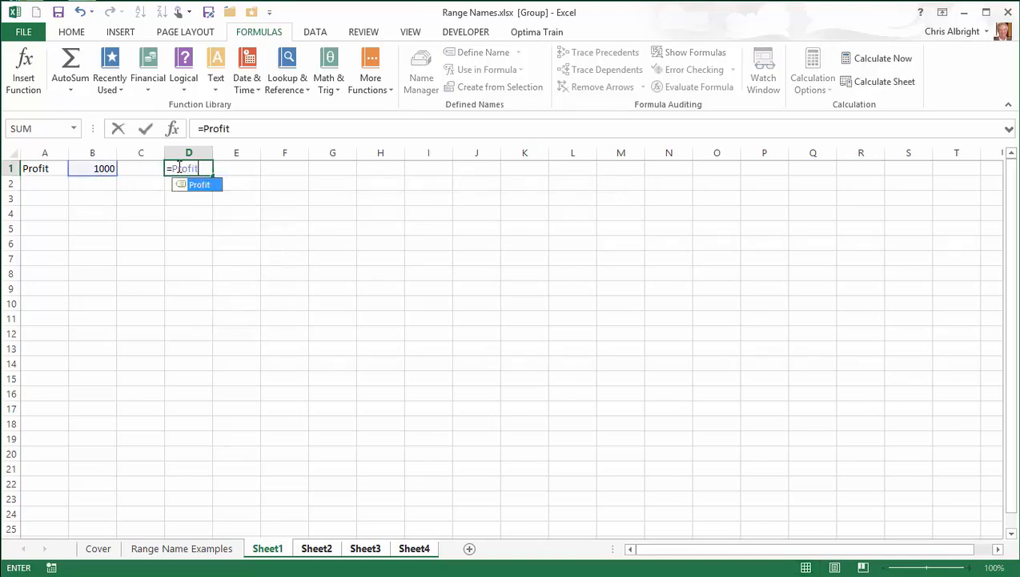
pyautogui.press('Return')
pyautogui.click(229, 552)
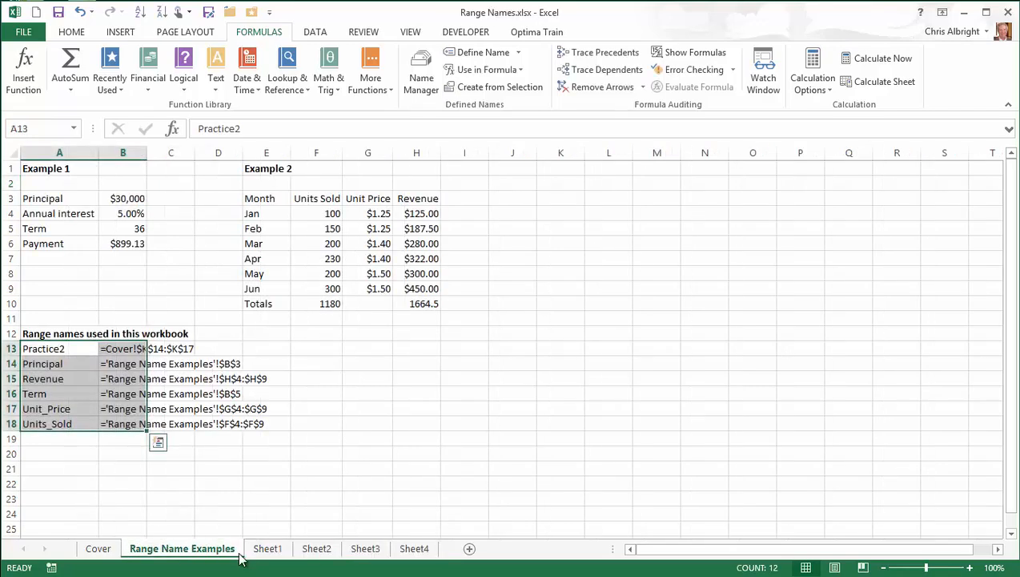
pyautogui.click(267, 551)
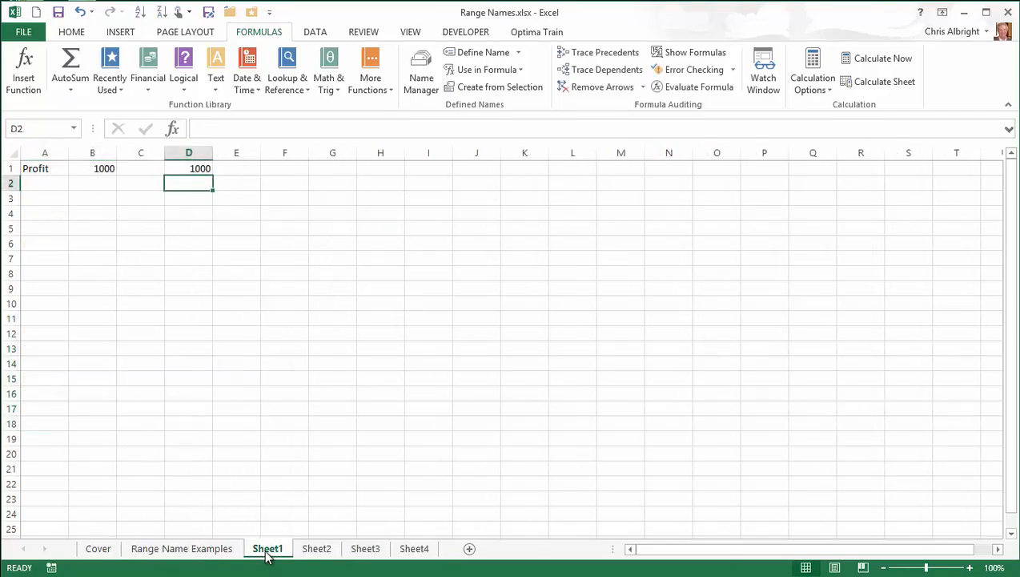
# Compare D1 on Sheet2 (2000), Sheet3 (3000) and Sheet4 (1000)
pyautogui.click(318, 552)
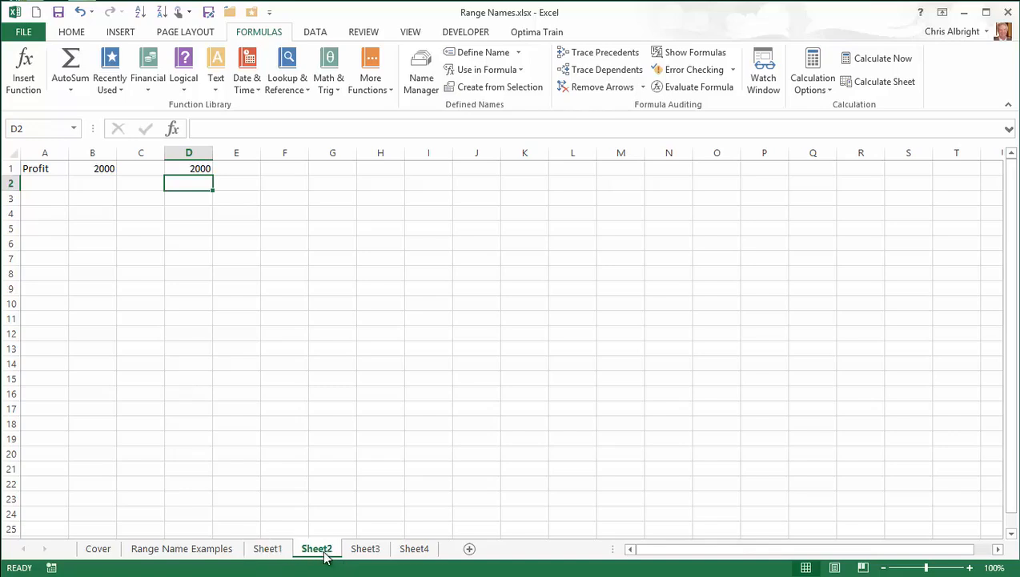
pyautogui.click(373, 551)
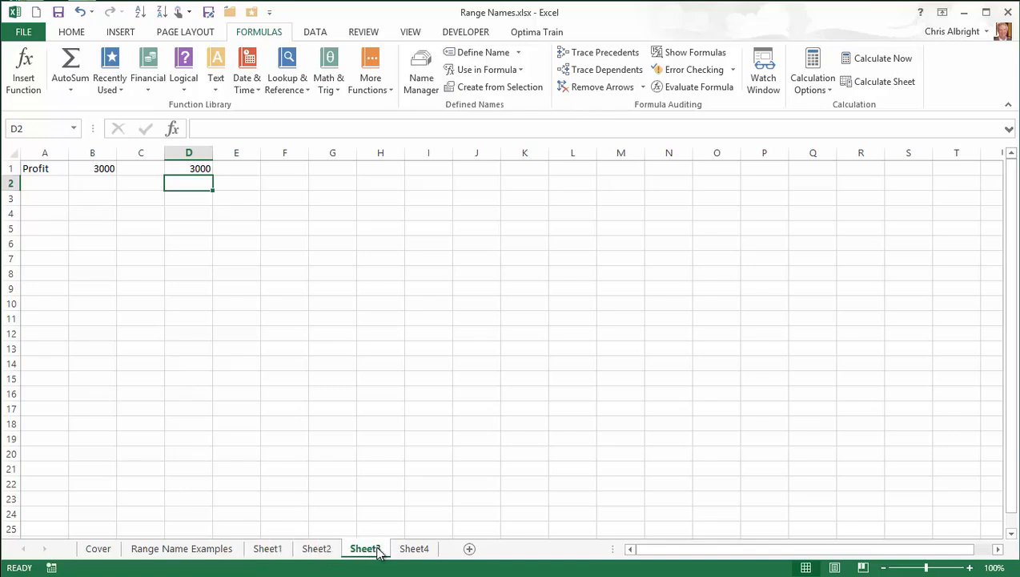
pyautogui.click(425, 551)
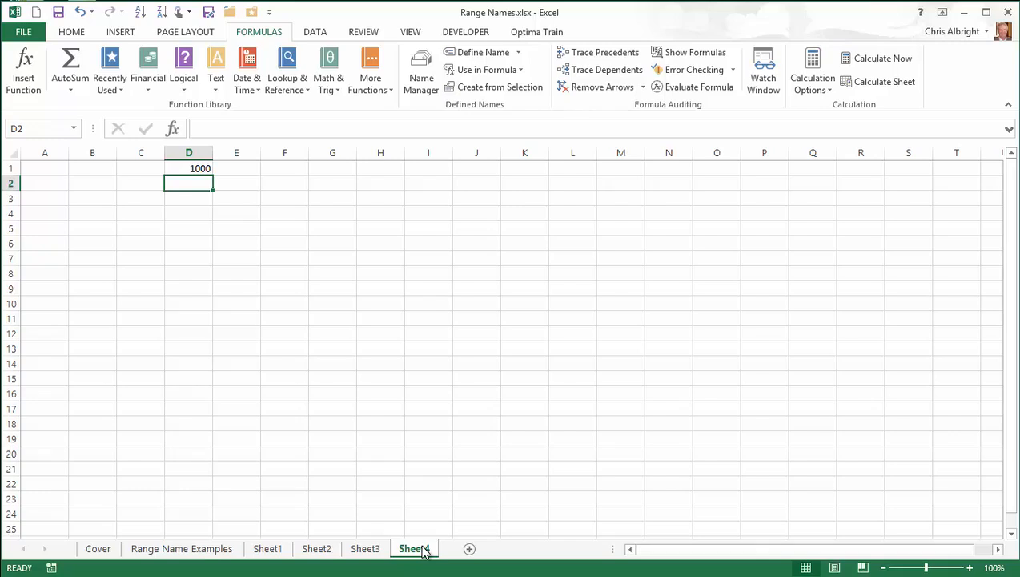
# Go back to the Cover sheet titled Range Names
pyautogui.click(103, 550)
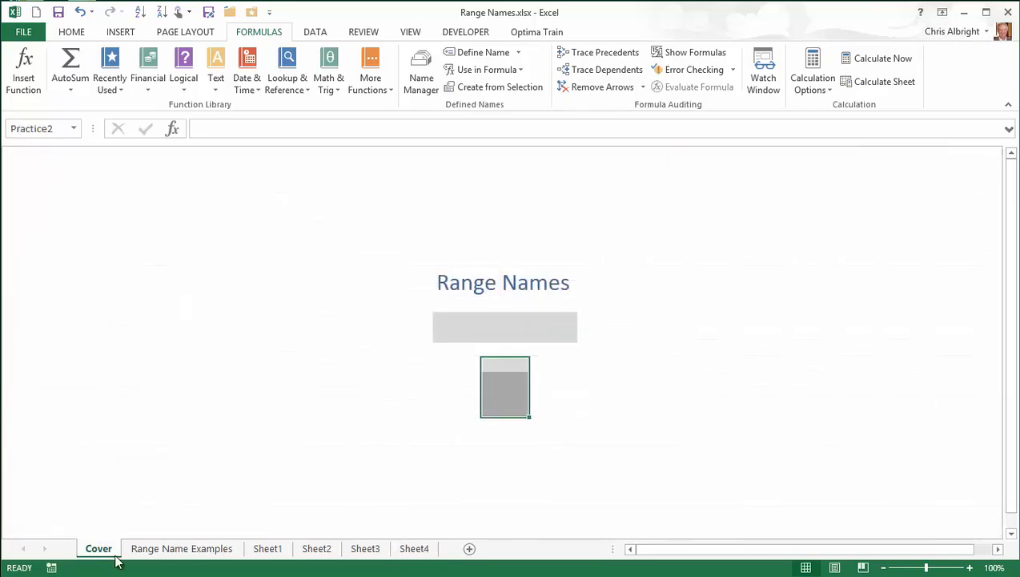